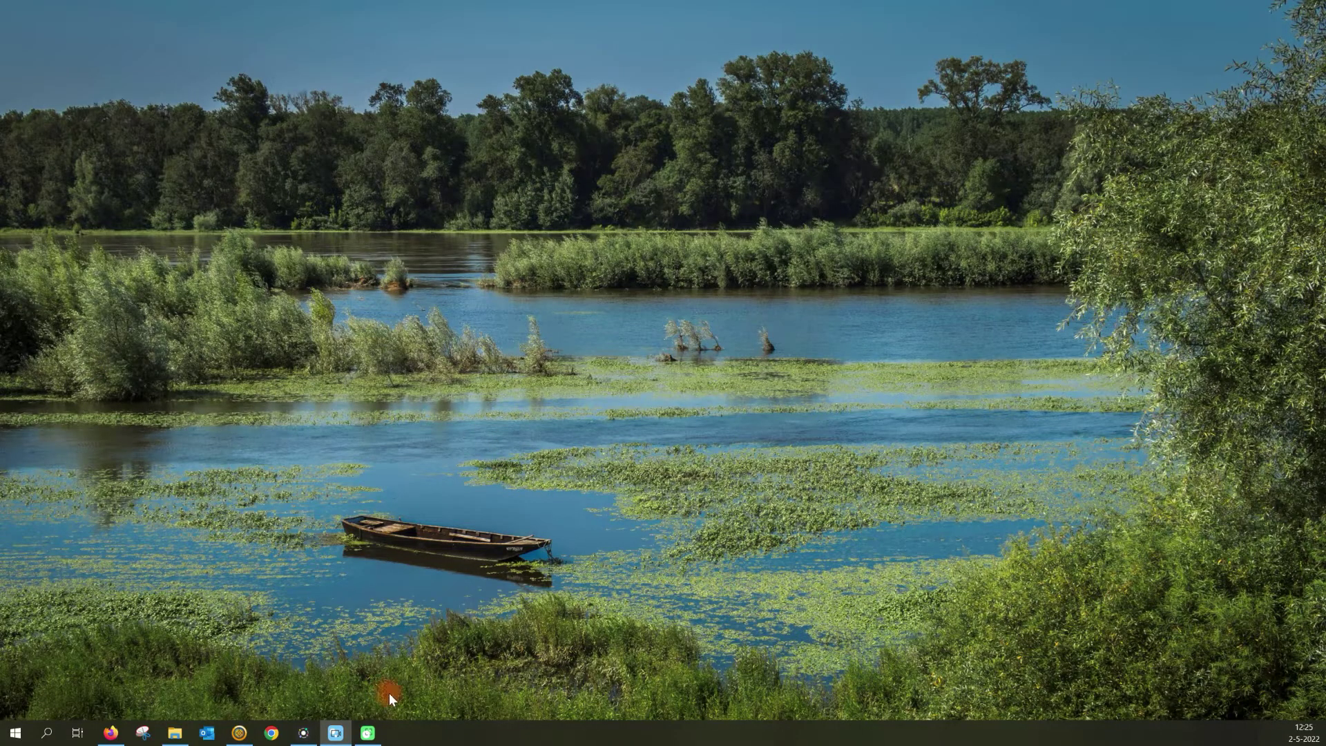
Bring the Garmin BaseCamp window to the front from the taskbar preview
{"action": "mouse_move", "coordinate": [239, 732]}
{"action": "left_click", "coordinate": [242, 698]}
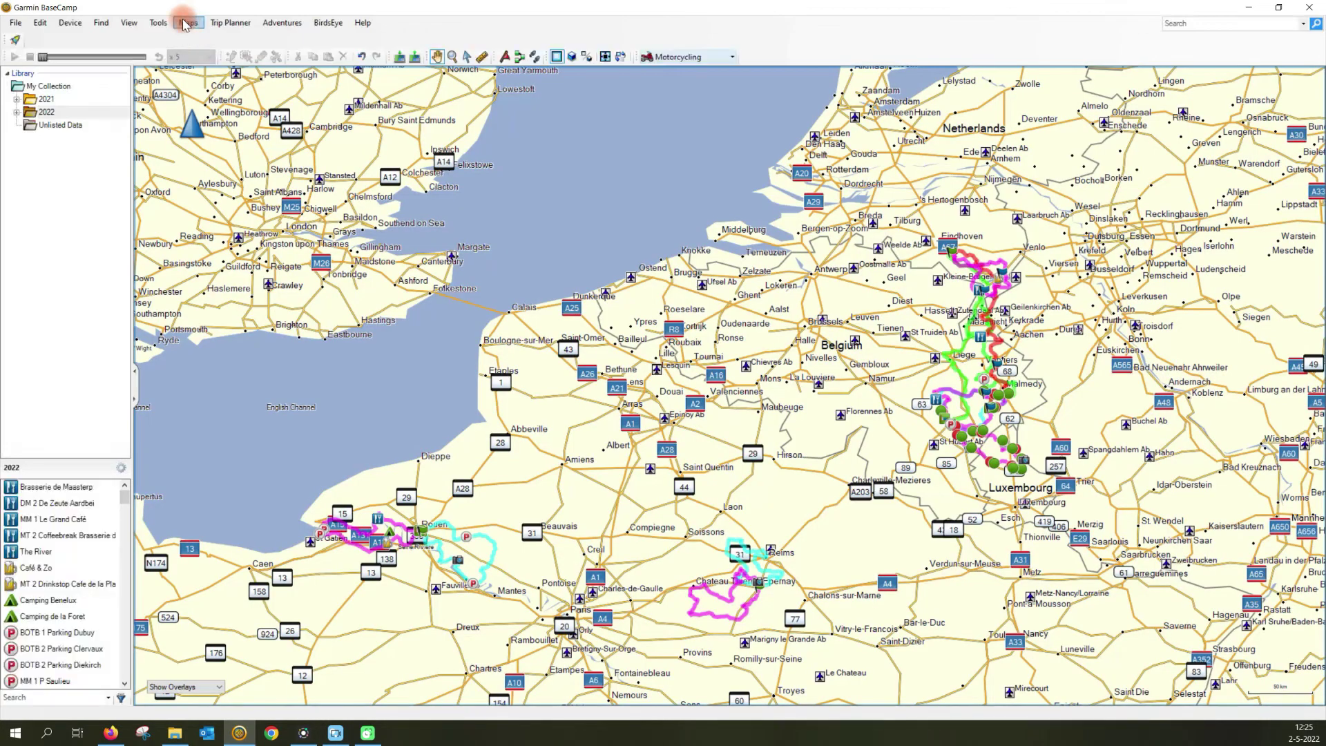
Check the maps list, show the 2021 and 2022 collections, and expand the 2022 folder
{"action": "left_click", "coordinate": [187, 24]}
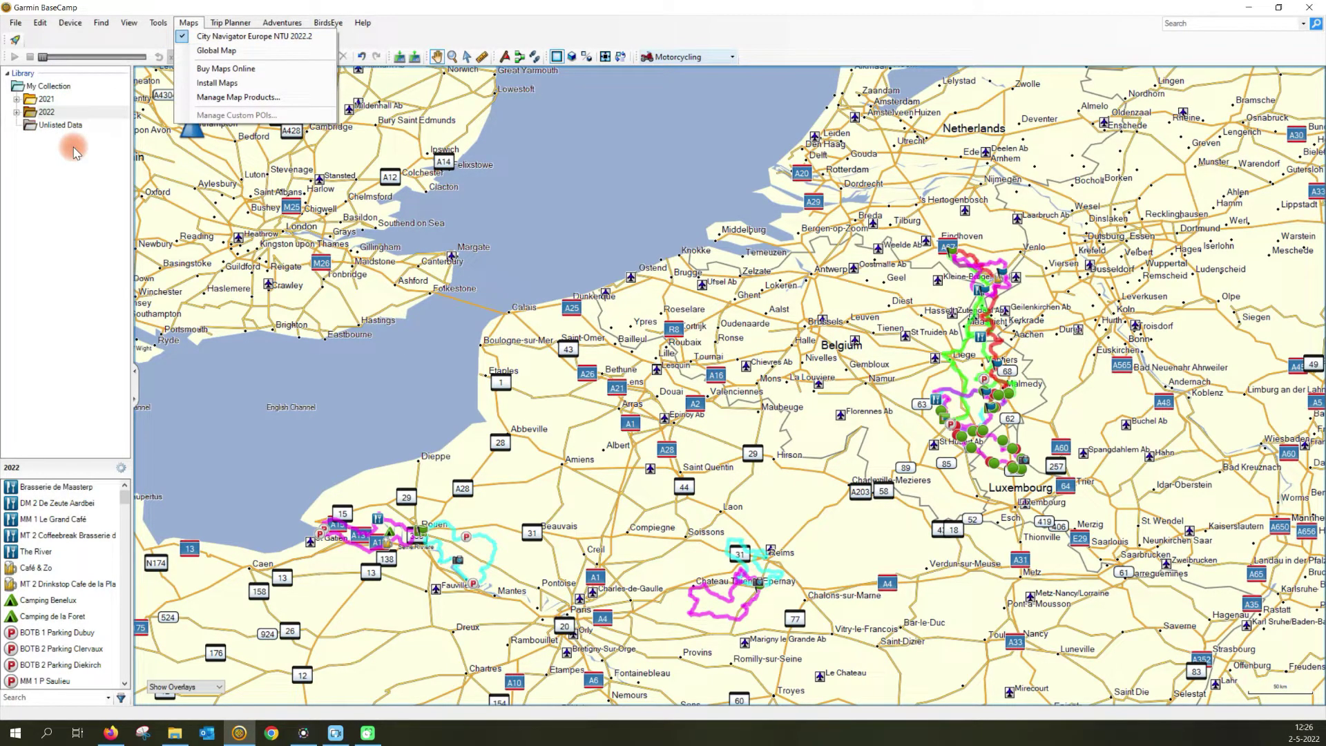
{"action": "left_click", "coordinate": [30, 101]}
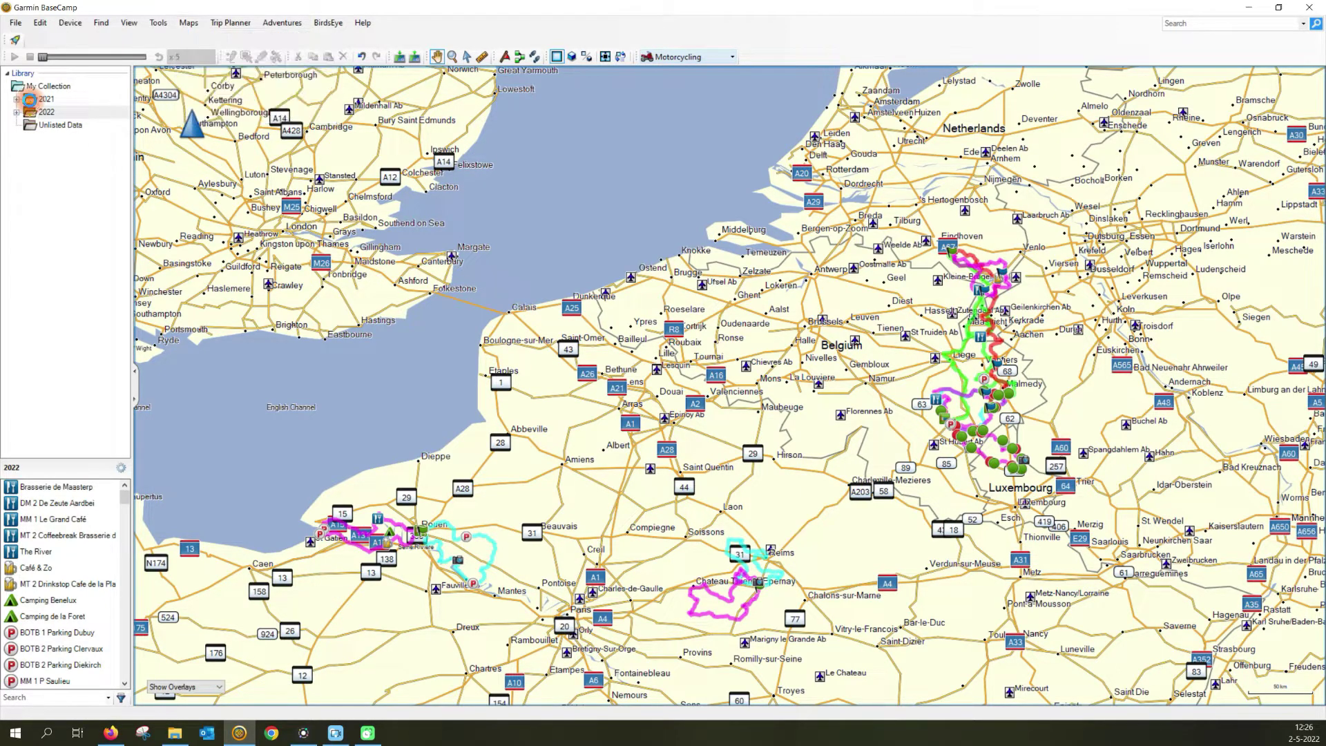
{"action": "left_click", "coordinate": [29, 101]}
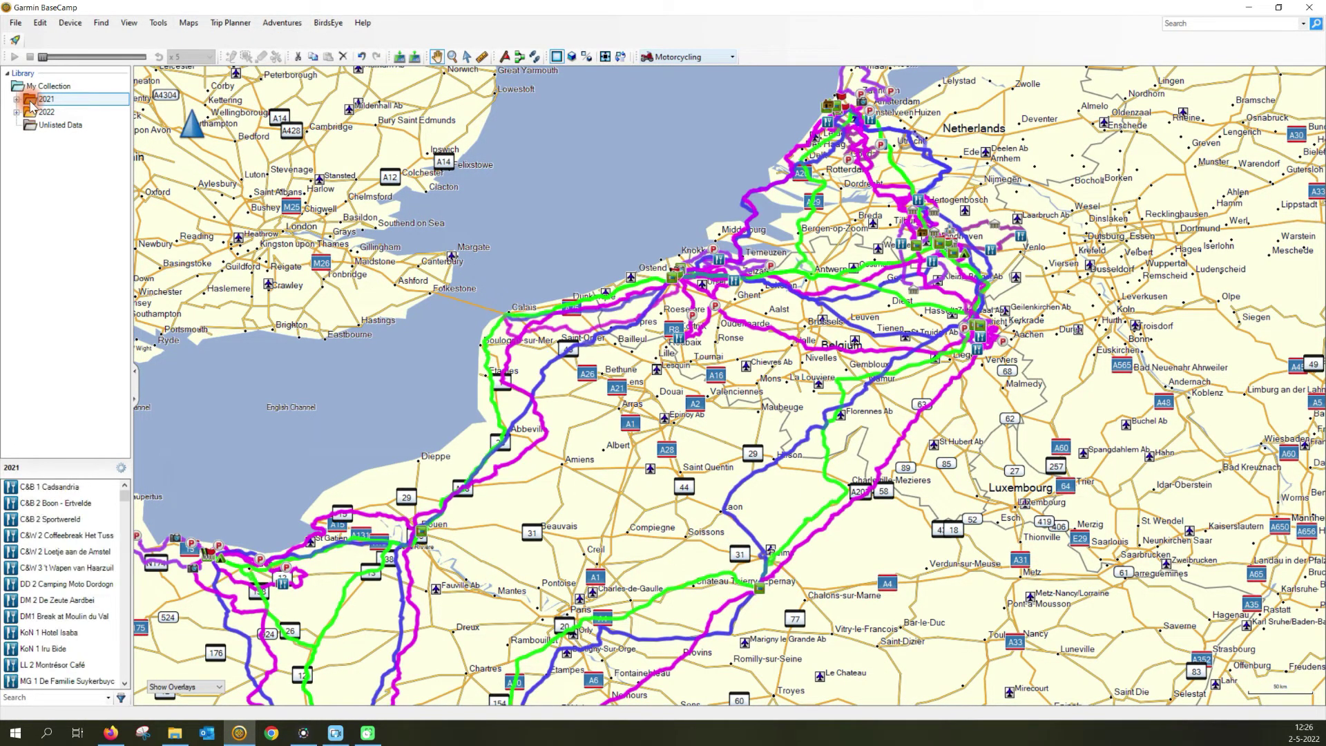
{"action": "left_click", "coordinate": [30, 116]}
{"action": "left_click", "coordinate": [30, 114]}
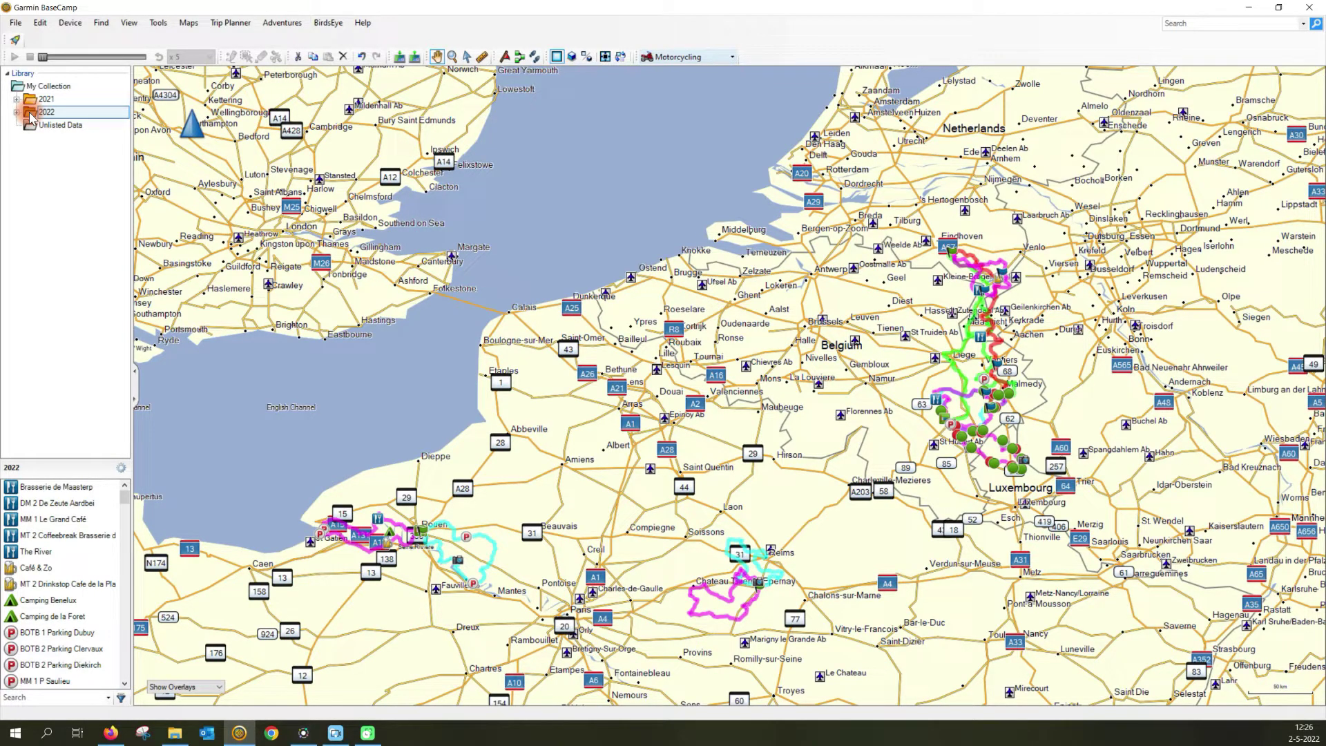
{"action": "left_click", "coordinate": [16, 112]}
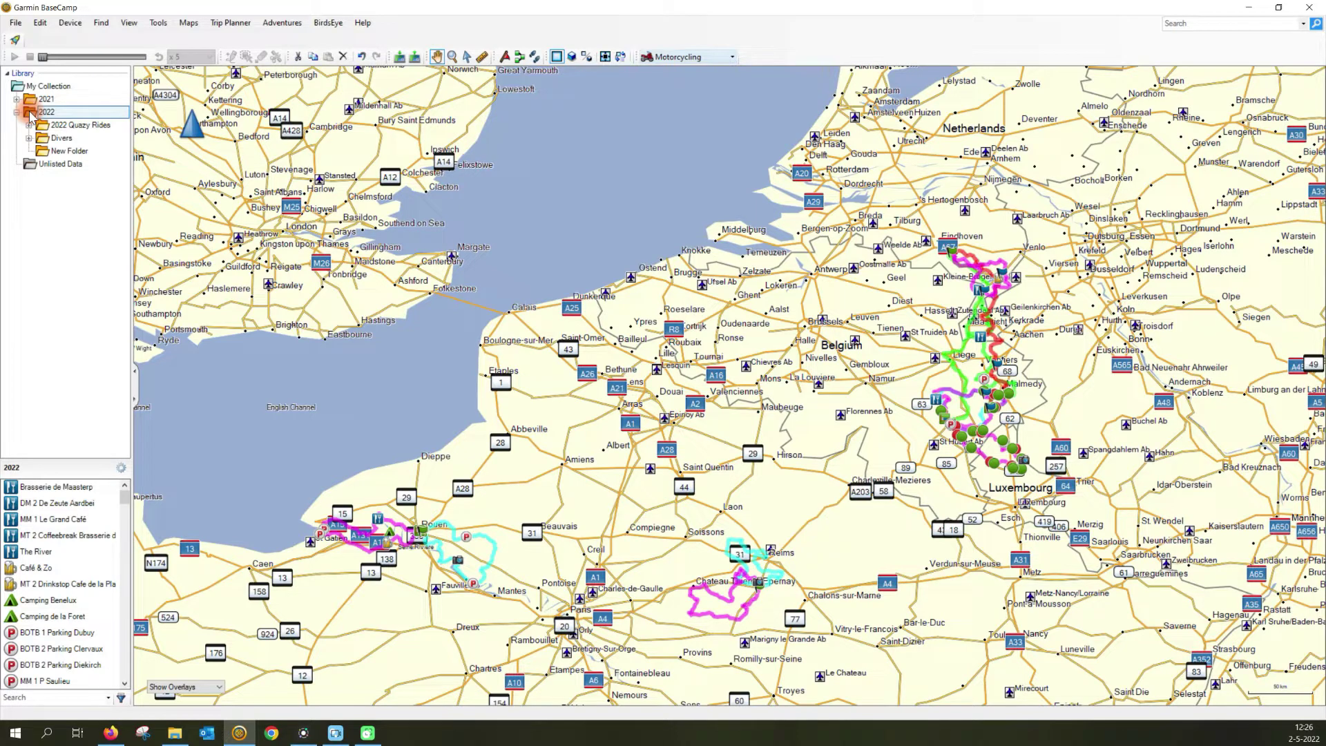
Create a new list folder named 'How to video' inside the 2022 folder
{"action": "right_click", "coordinate": [31, 115]}
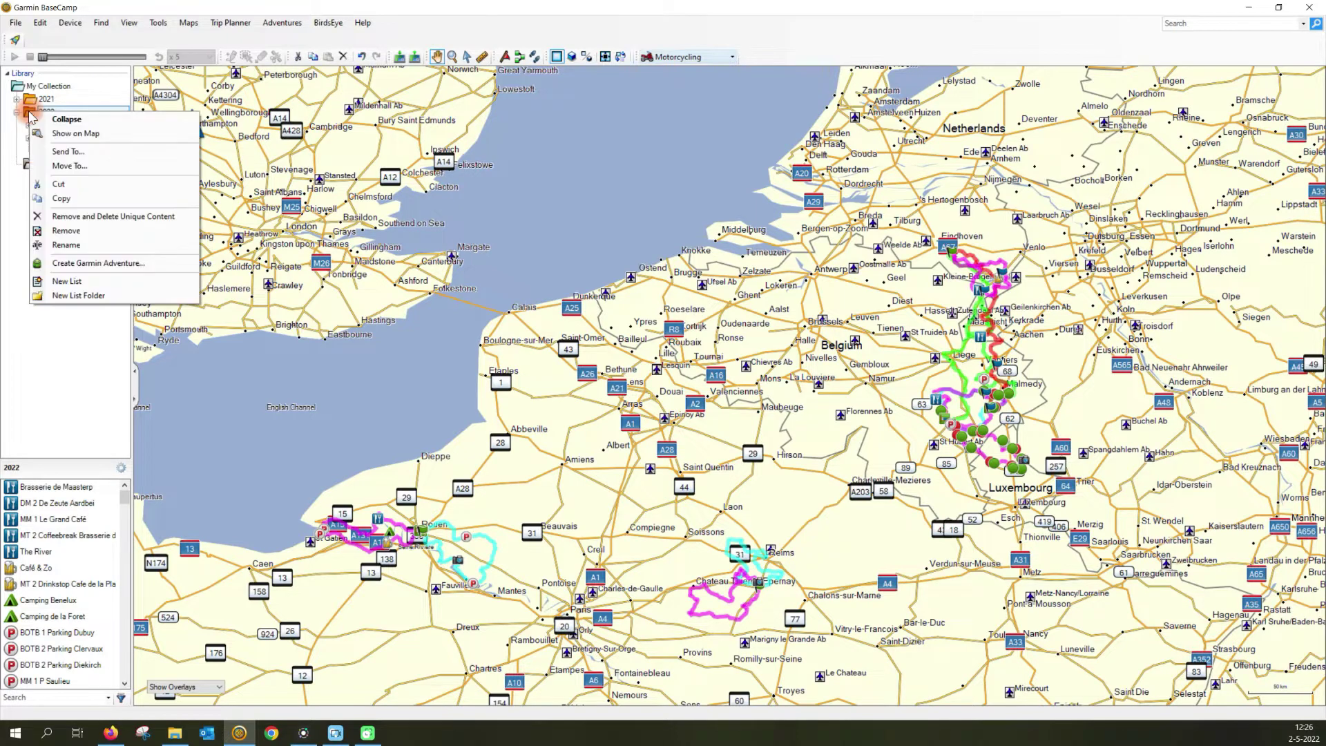
{"action": "left_click", "coordinate": [81, 296]}
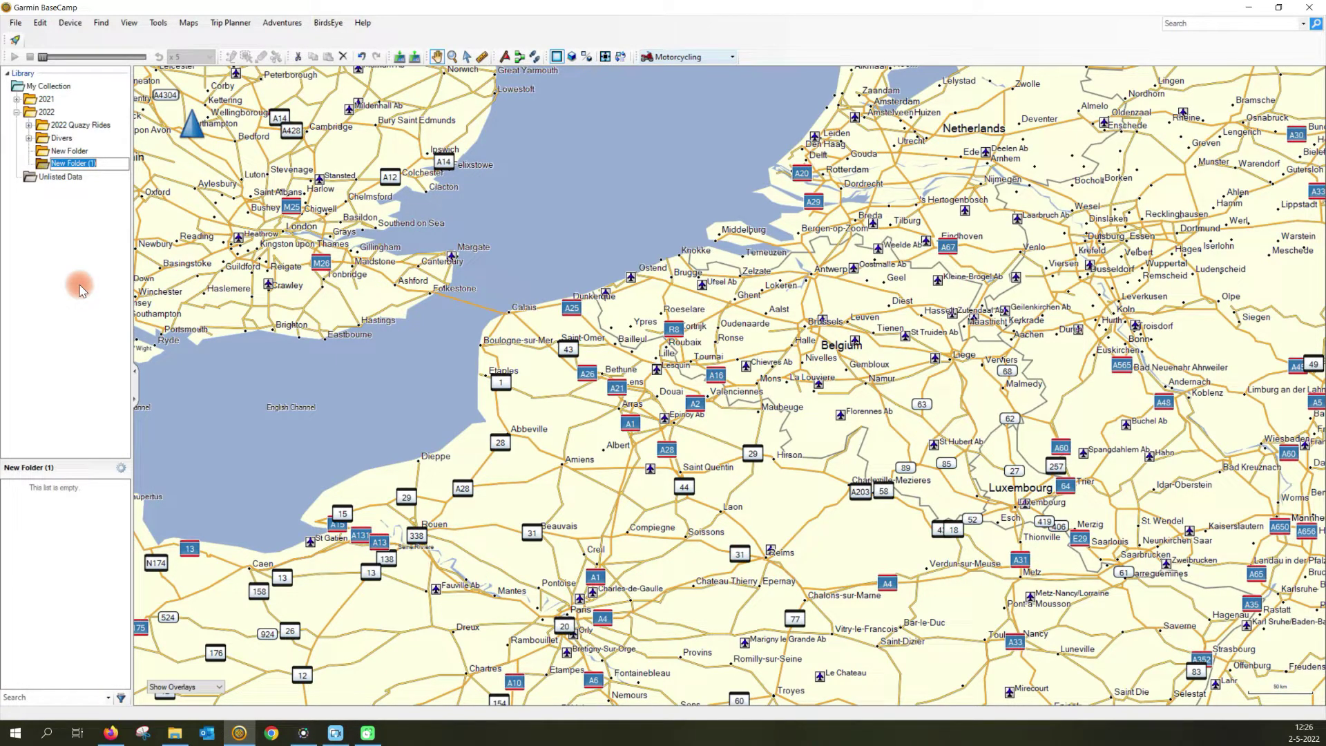
{"action": "type", "text": "How to viedeo"}
{"action": "left_click", "coordinate": [82, 176]}
Create a new list named 'Chocolate & Beer' inside New Folder and select it
{"action": "right_click", "coordinate": [87, 162]}
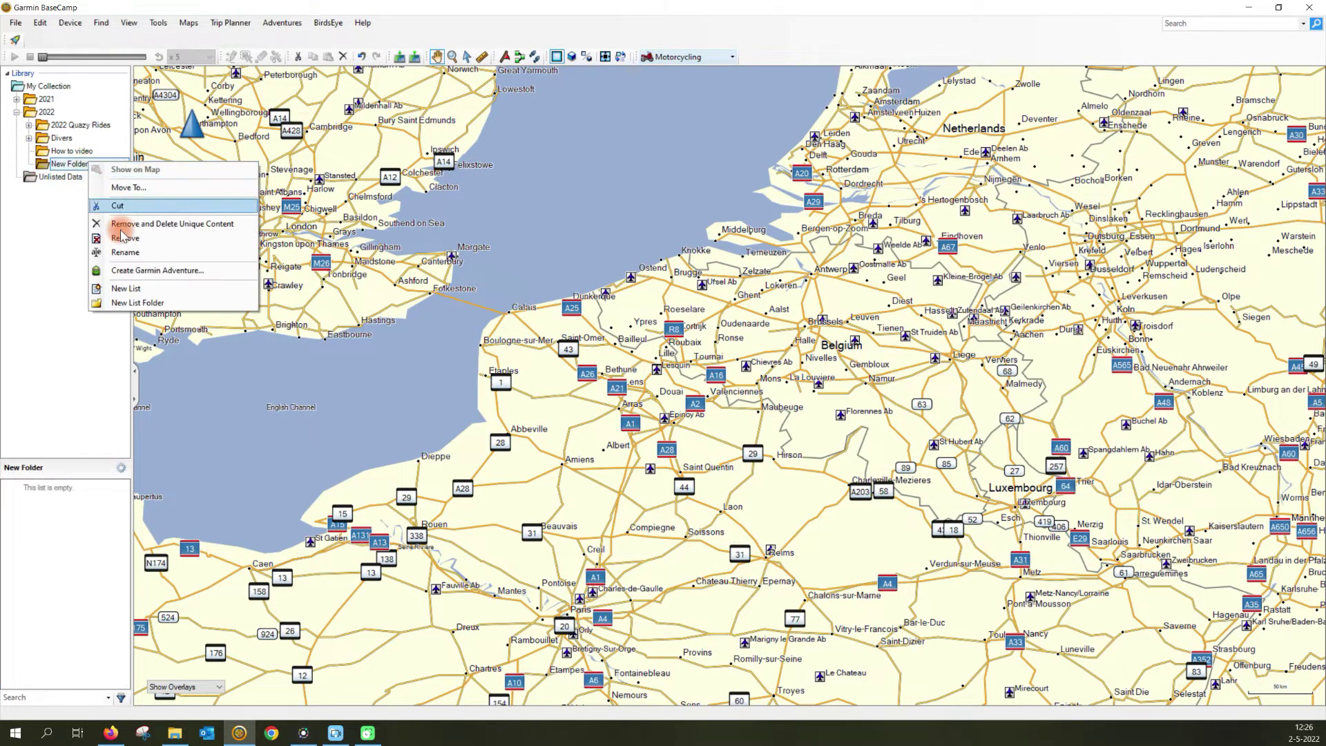
{"action": "left_click", "coordinate": [138, 291]}
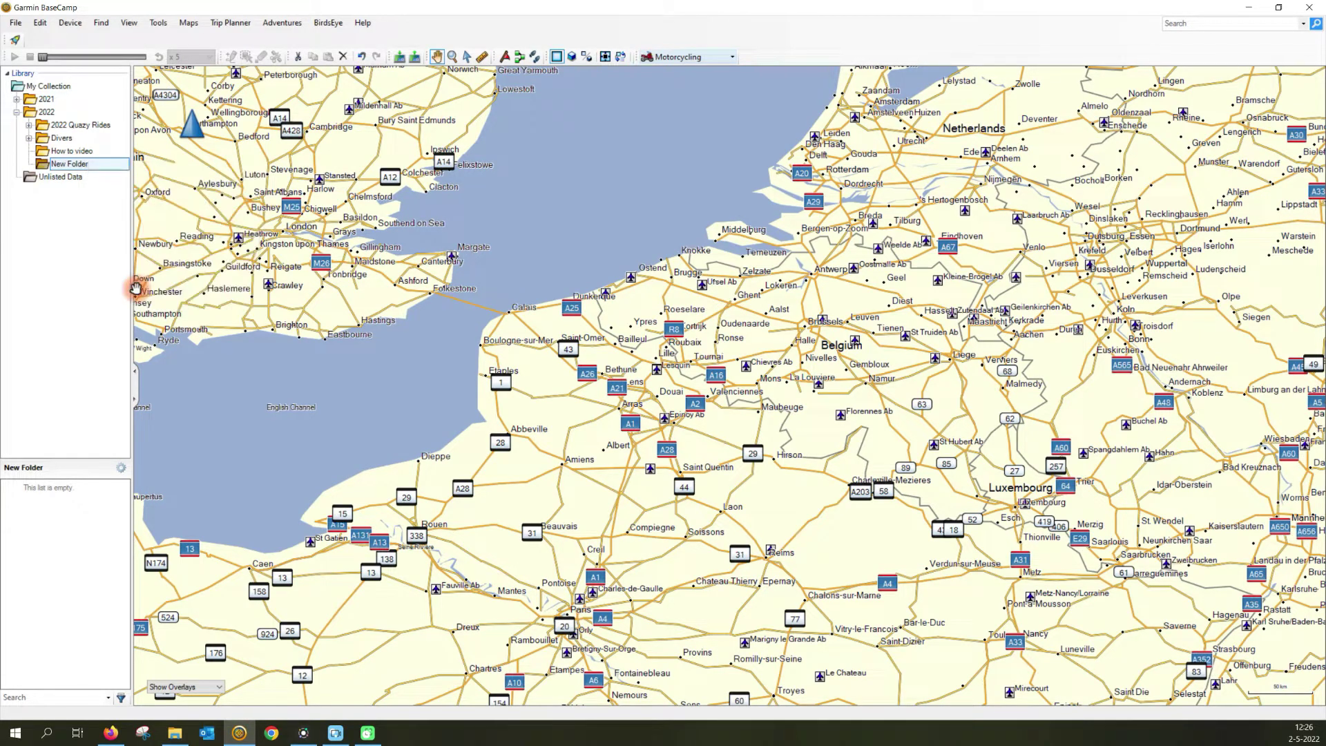
{"action": "type", "text": "Cho"}
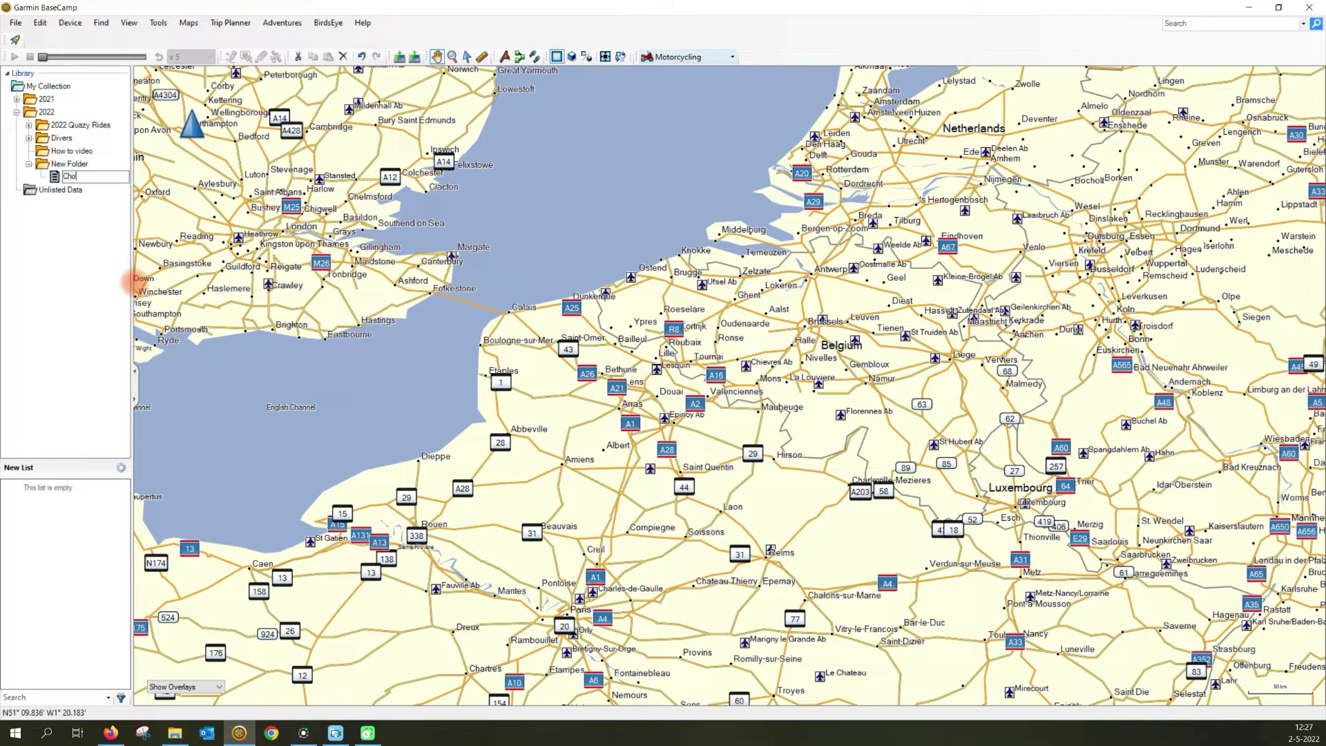
{"action": "type", "text": "colate & Beer"}
{"action": "left_click", "coordinate": [107, 192]}
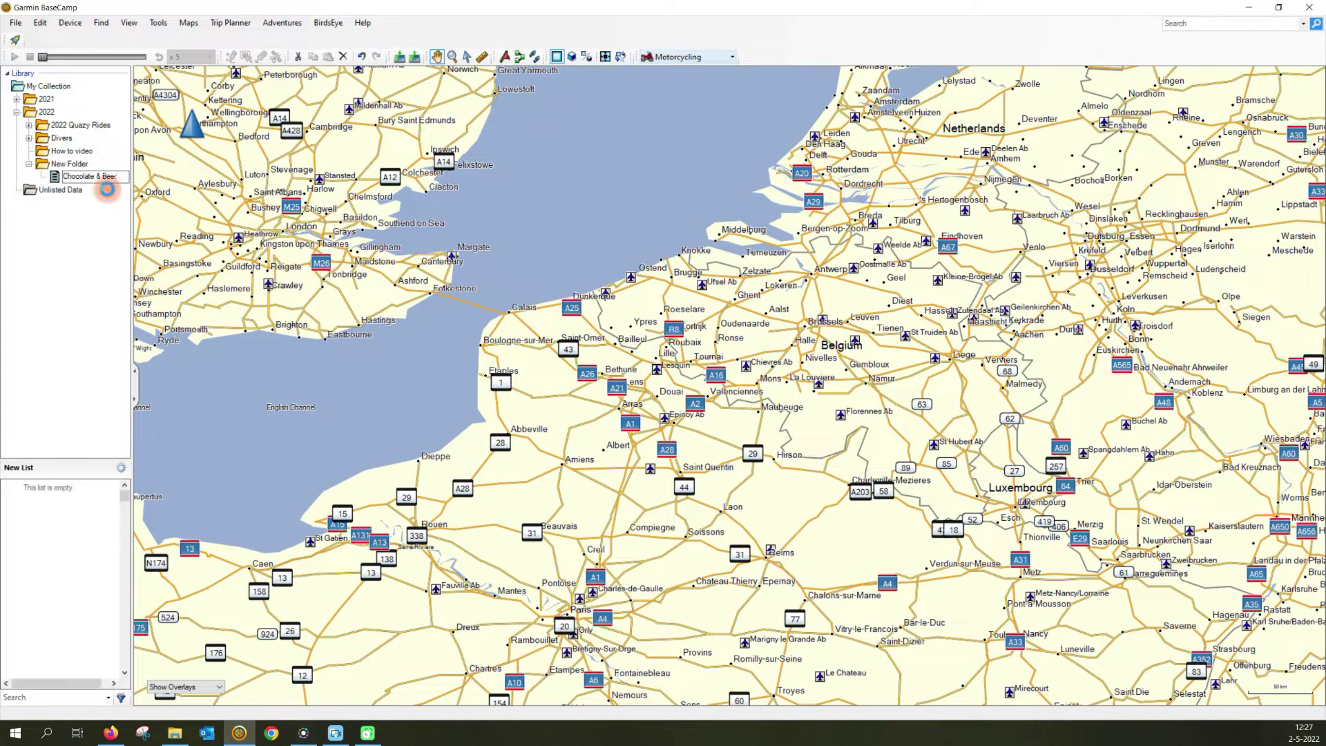
{"action": "left_click", "coordinate": [101, 179]}
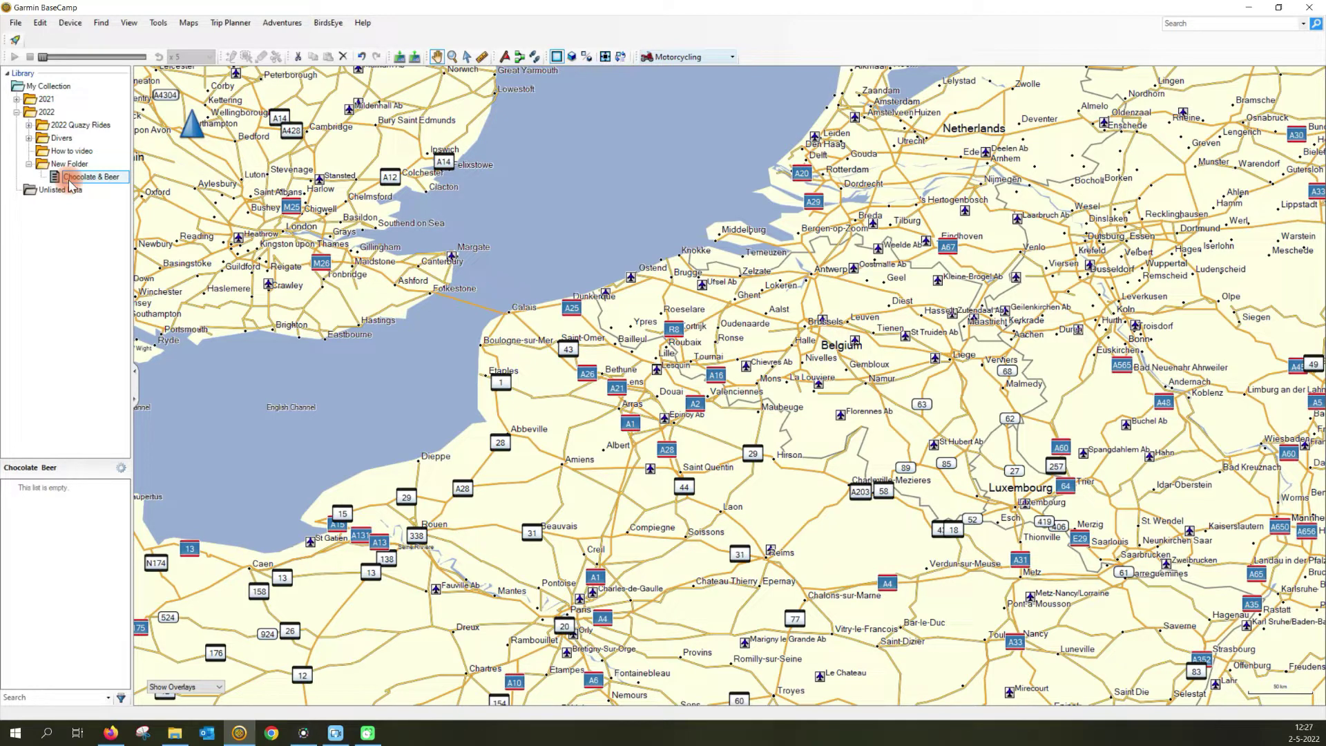
{"action": "left_click", "coordinate": [16, 24]}
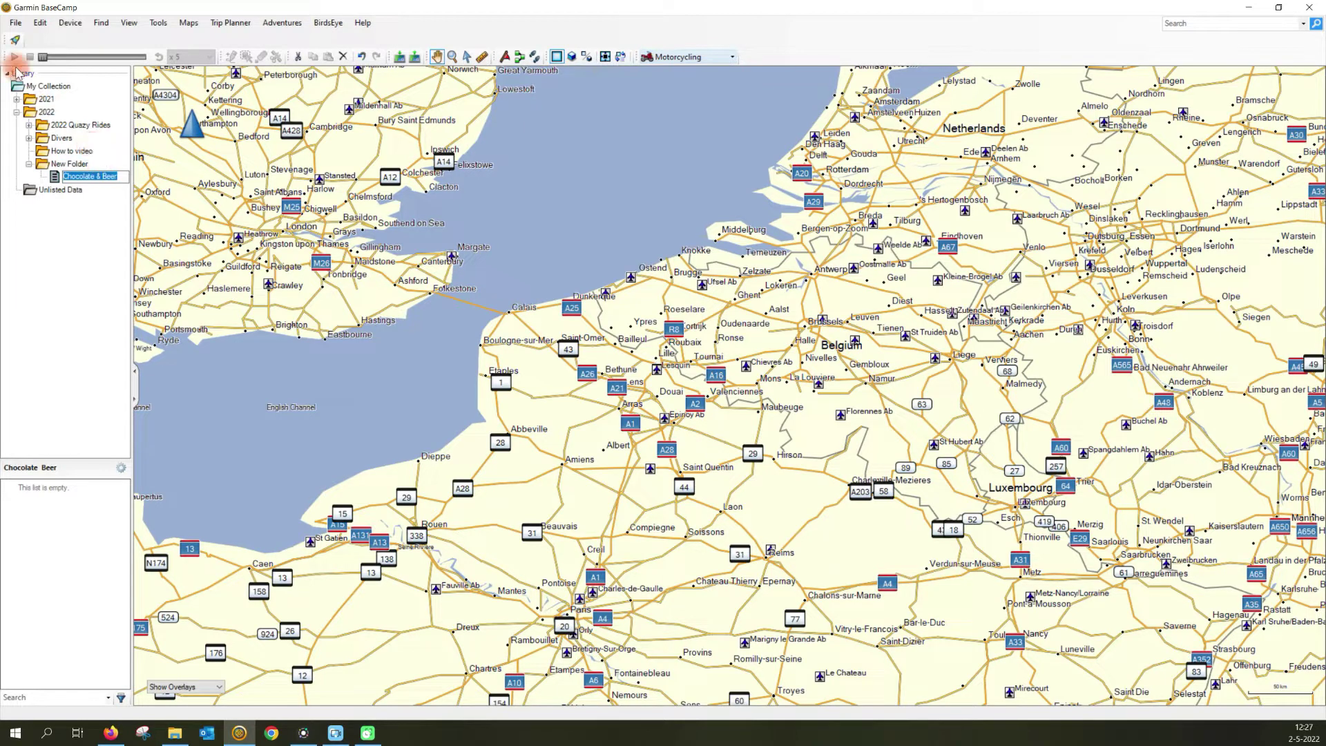
Import Chocolate and Beer C&B 1.gpx and C&B 2.gpx from the desktop into the Chocolate & Beer list
{"action": "left_click", "coordinate": [16, 24]}
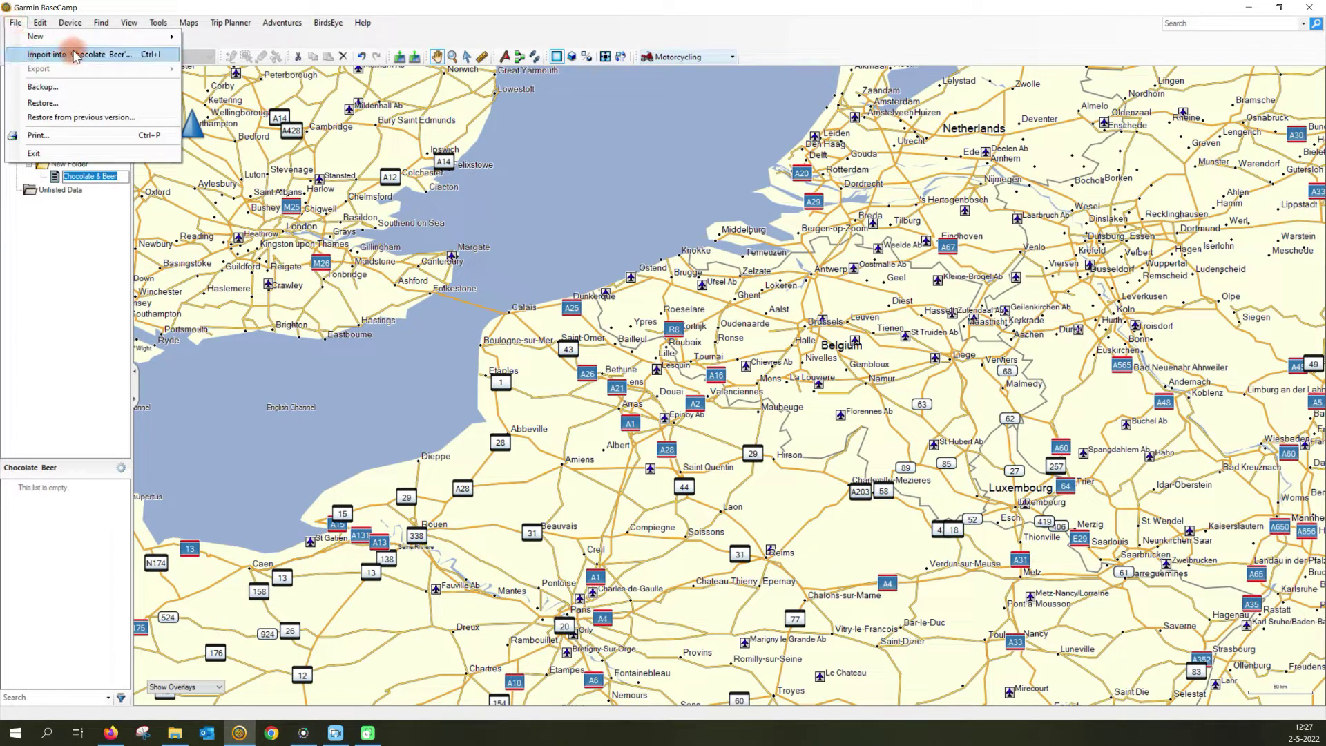
{"action": "left_click", "coordinate": [105, 55]}
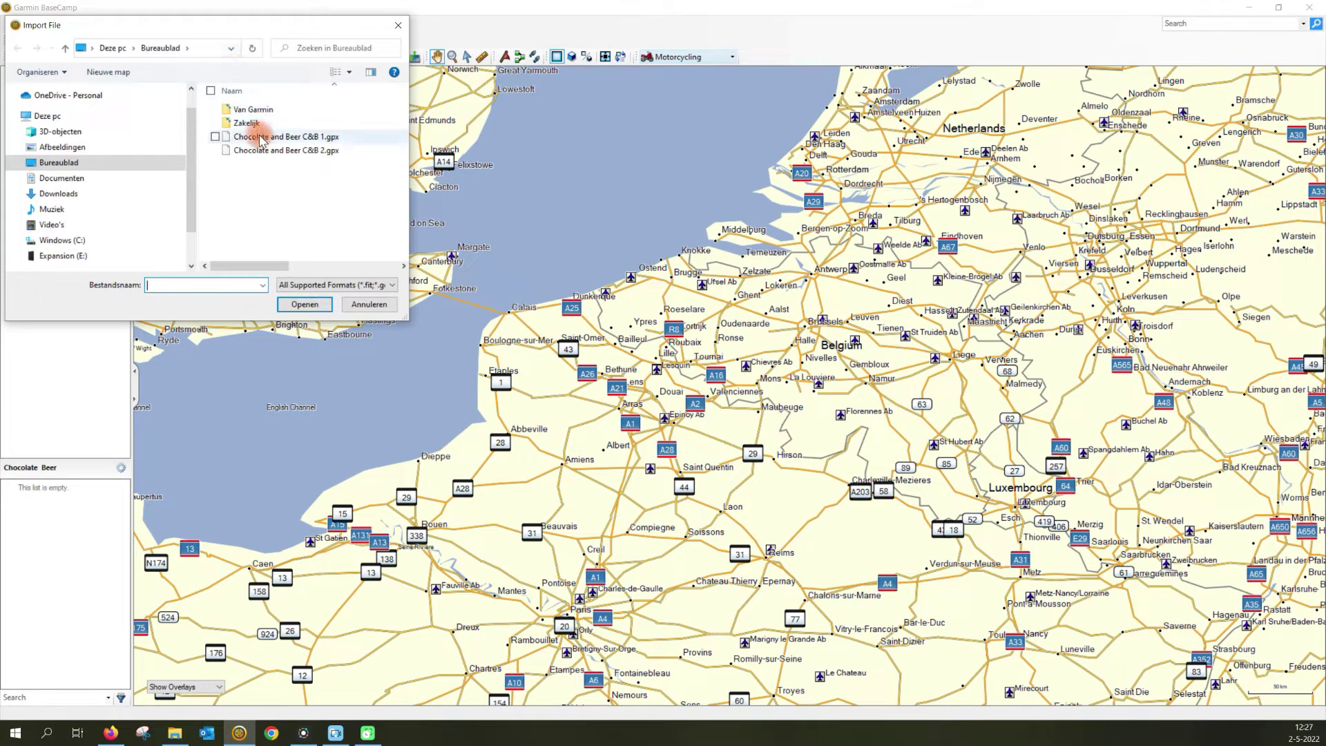
{"action": "left_click", "coordinate": [215, 139]}
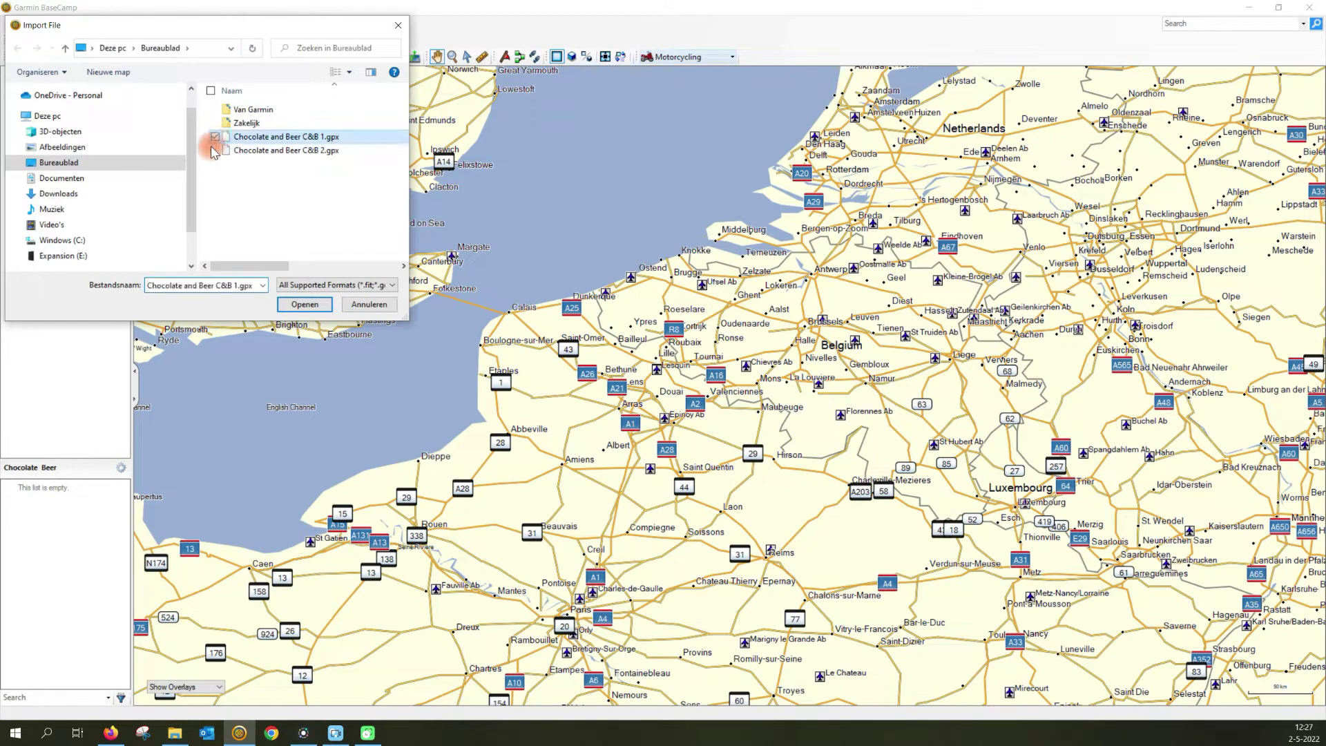
{"action": "left_click", "coordinate": [216, 150]}
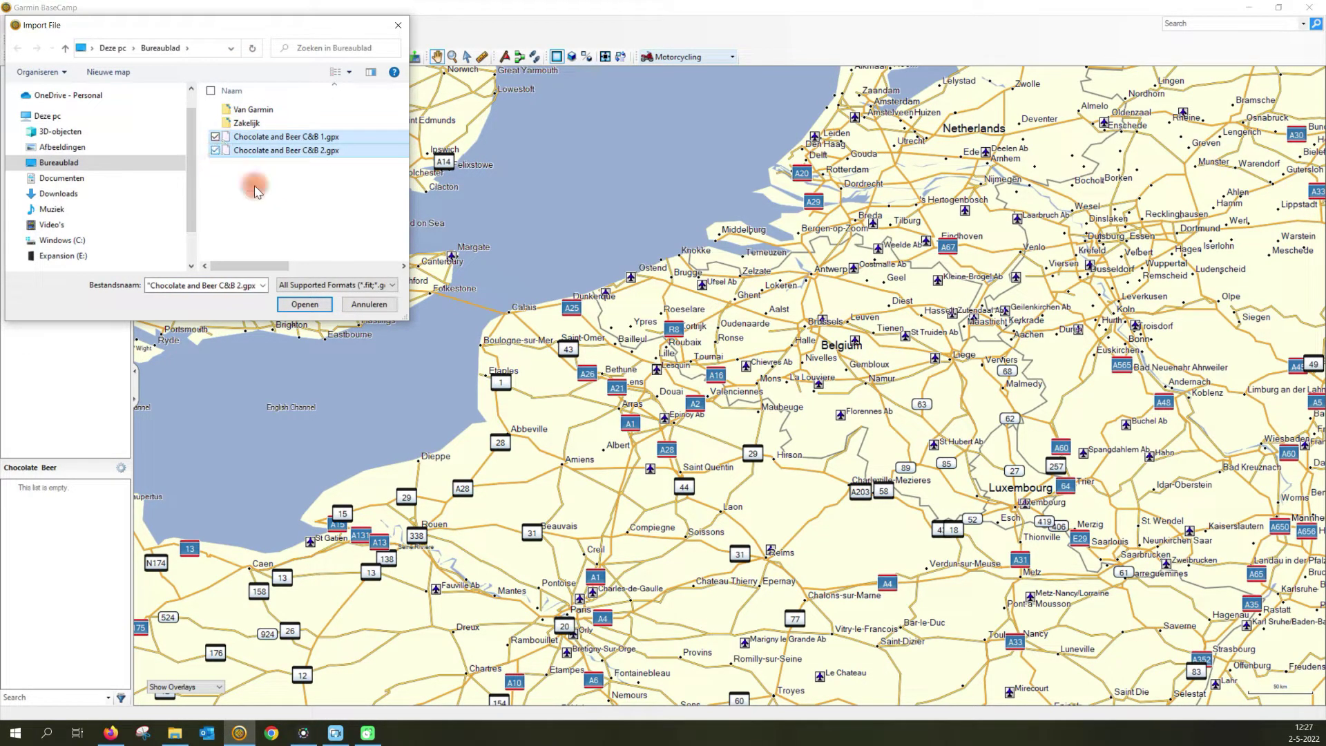
{"action": "left_click", "coordinate": [302, 308]}
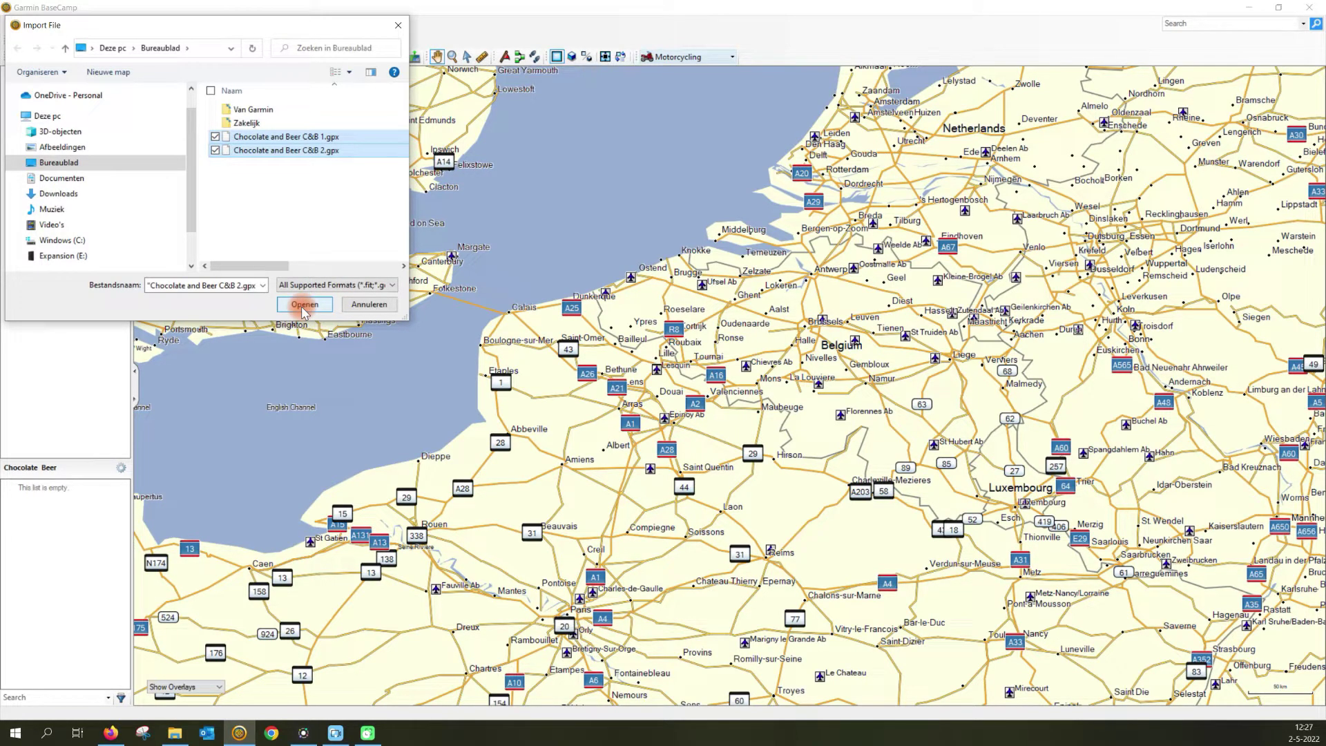
{"action": "left_click", "coordinate": [302, 307]}
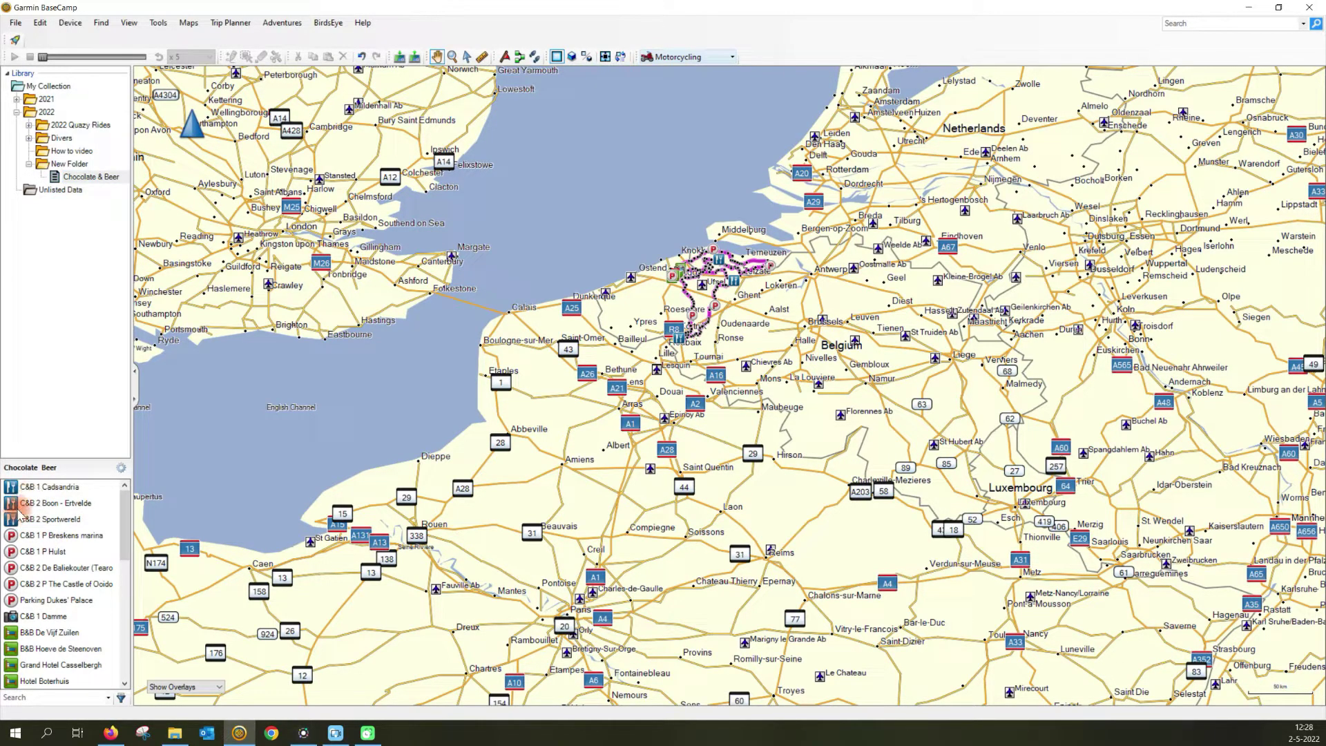
{"action": "scroll", "coordinate": [40, 673], "scroll_direction": "down", "scroll_amount": 5}
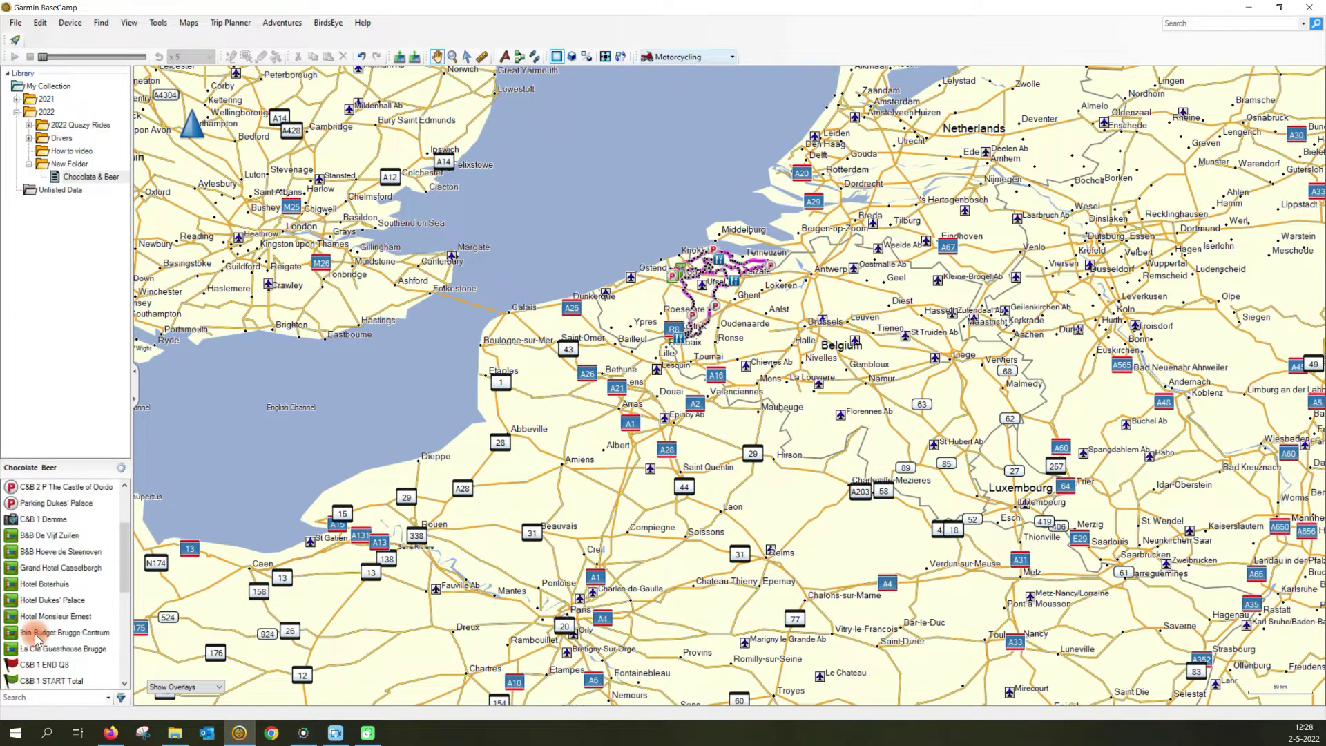
{"action": "scroll", "coordinate": [38, 622], "scroll_direction": "down", "scroll_amount": 1}
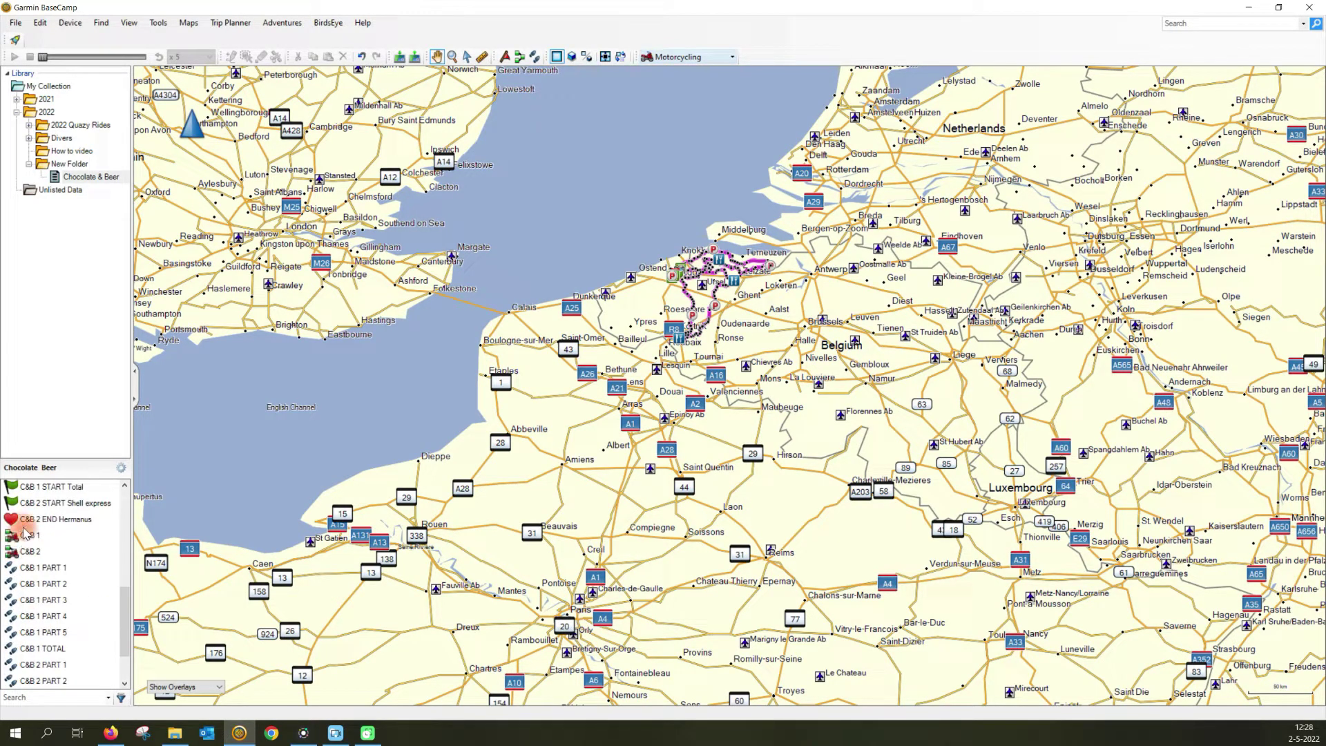
{"action": "scroll", "coordinate": [52, 570], "scroll_direction": "down", "scroll_amount": 2}
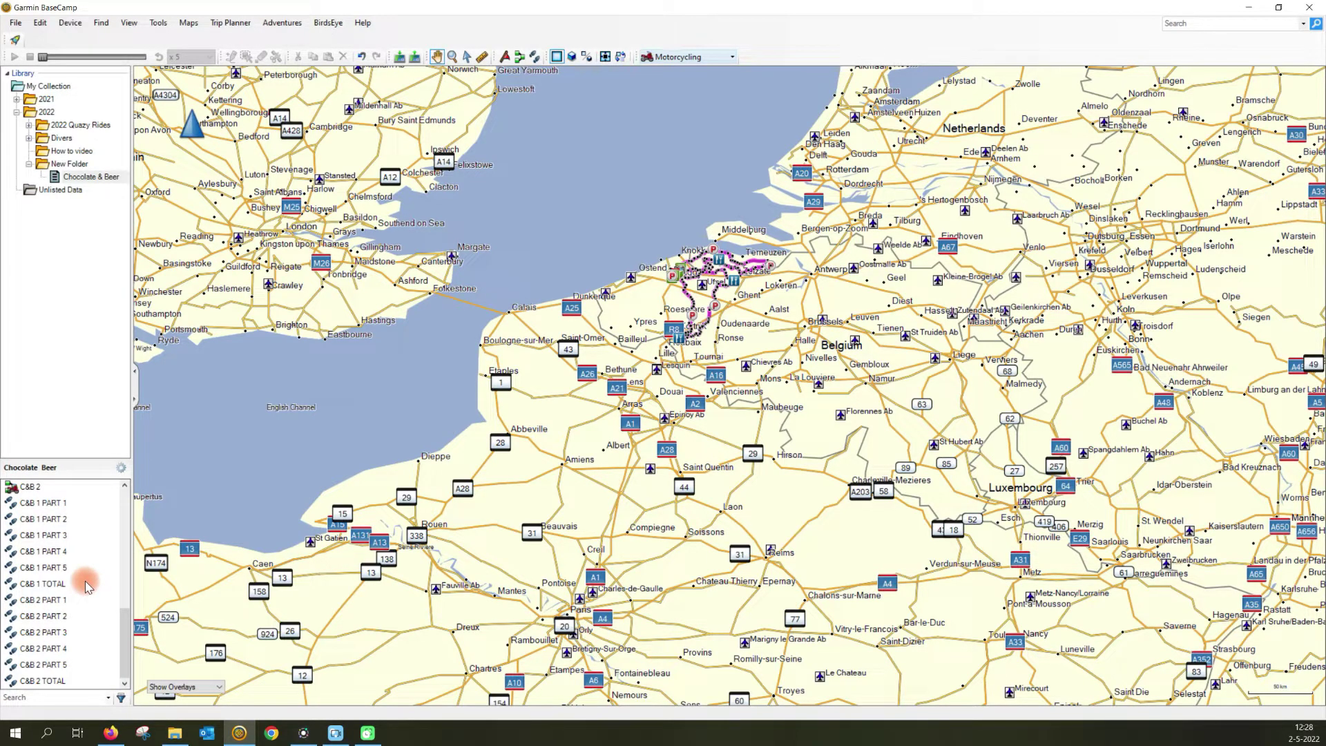
{"action": "scroll", "coordinate": [69, 583], "scroll_direction": "up", "scroll_amount": 1}
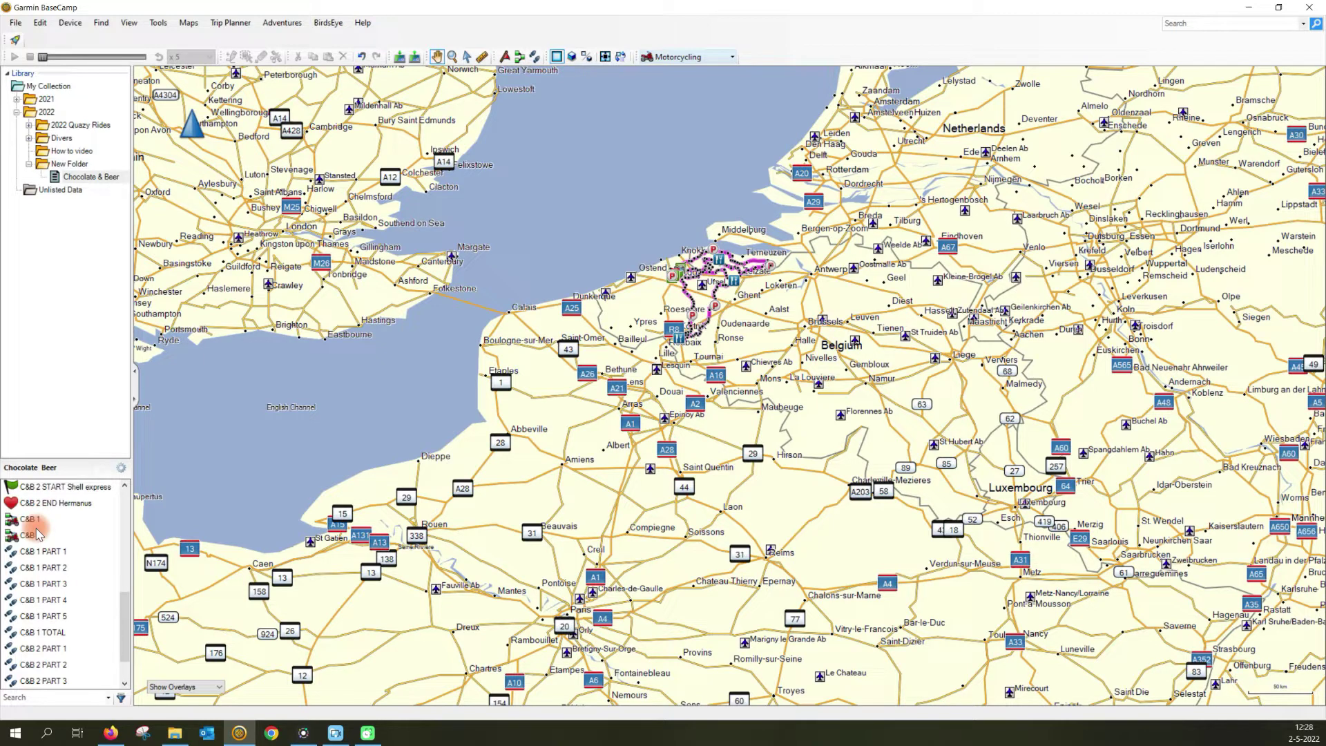
{"action": "scroll", "coordinate": [36, 534], "scroll_direction": "down", "scroll_amount": 1}
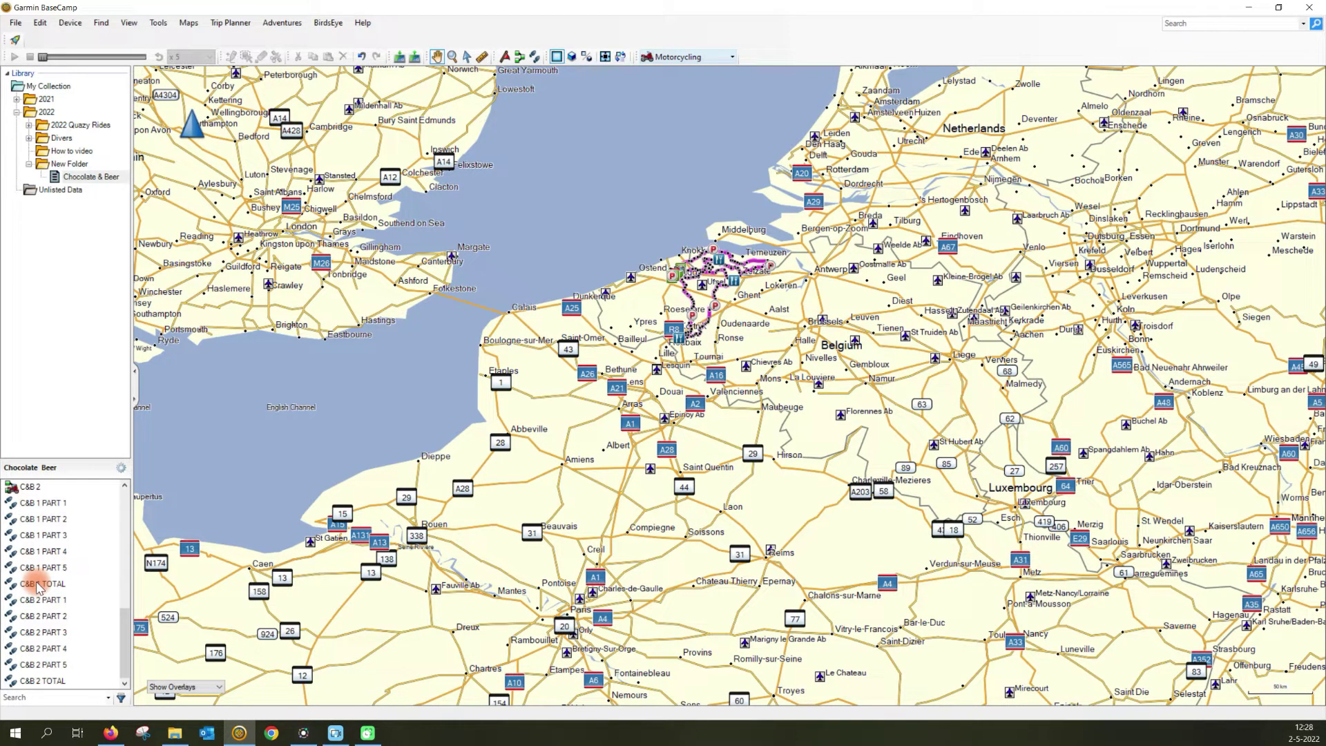
Open the C&B 1 route's properties and review its via points, totalling 197 km and 5 h 14 min
{"action": "double_click", "coordinate": [87, 177]}
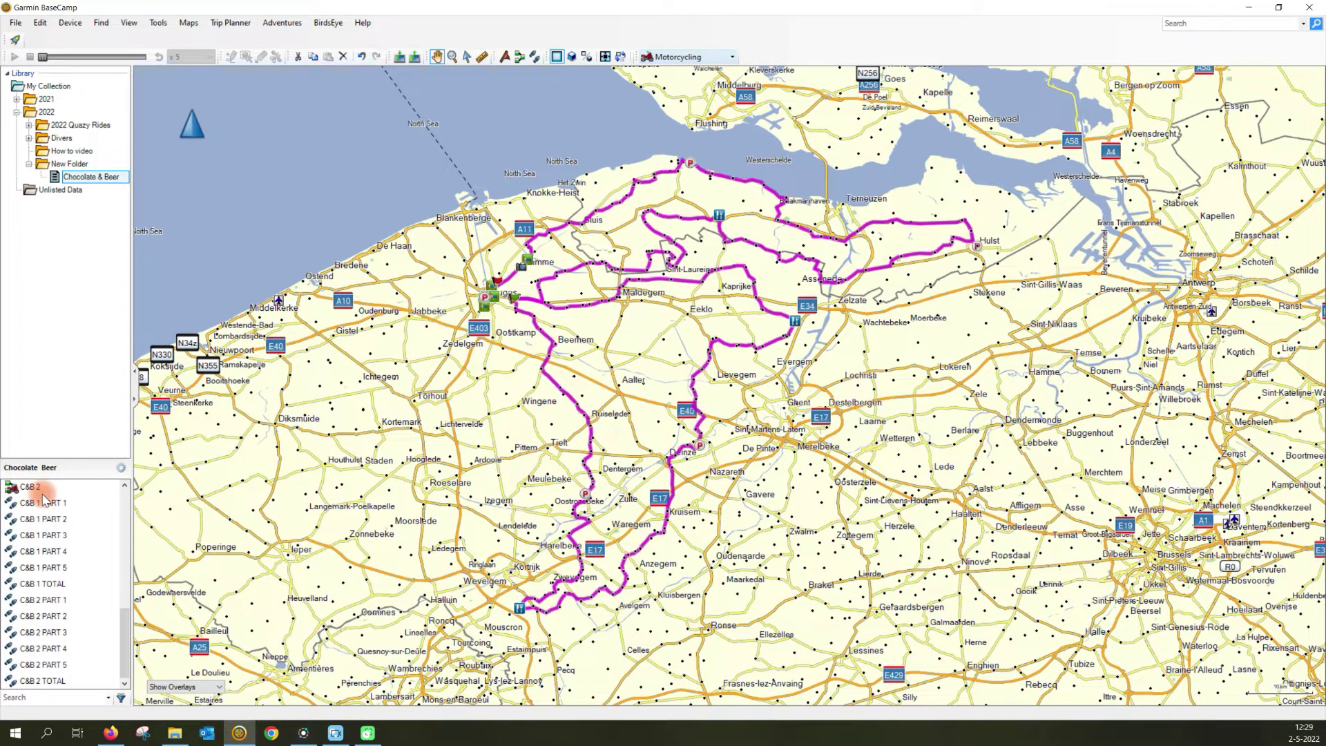
{"action": "scroll", "coordinate": [42, 499], "scroll_direction": "up", "scroll_amount": 1}
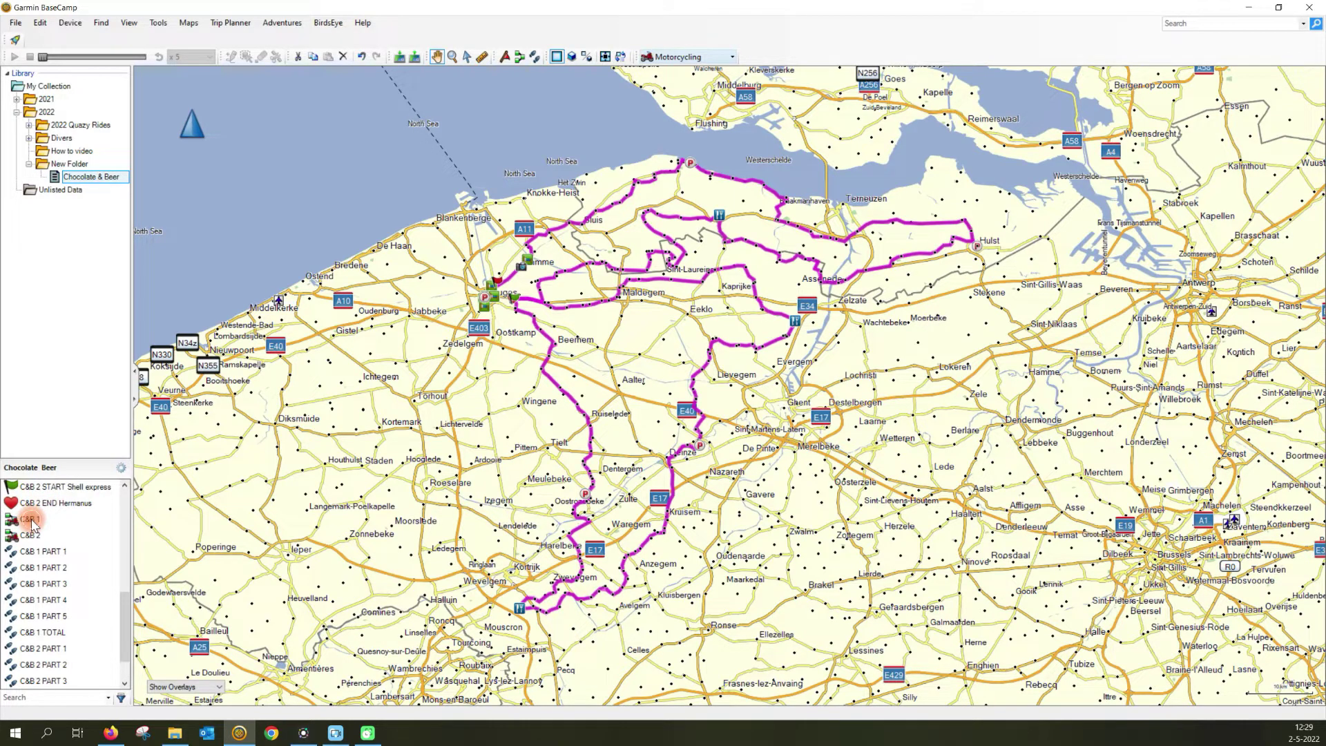
{"action": "left_click", "coordinate": [31, 525]}
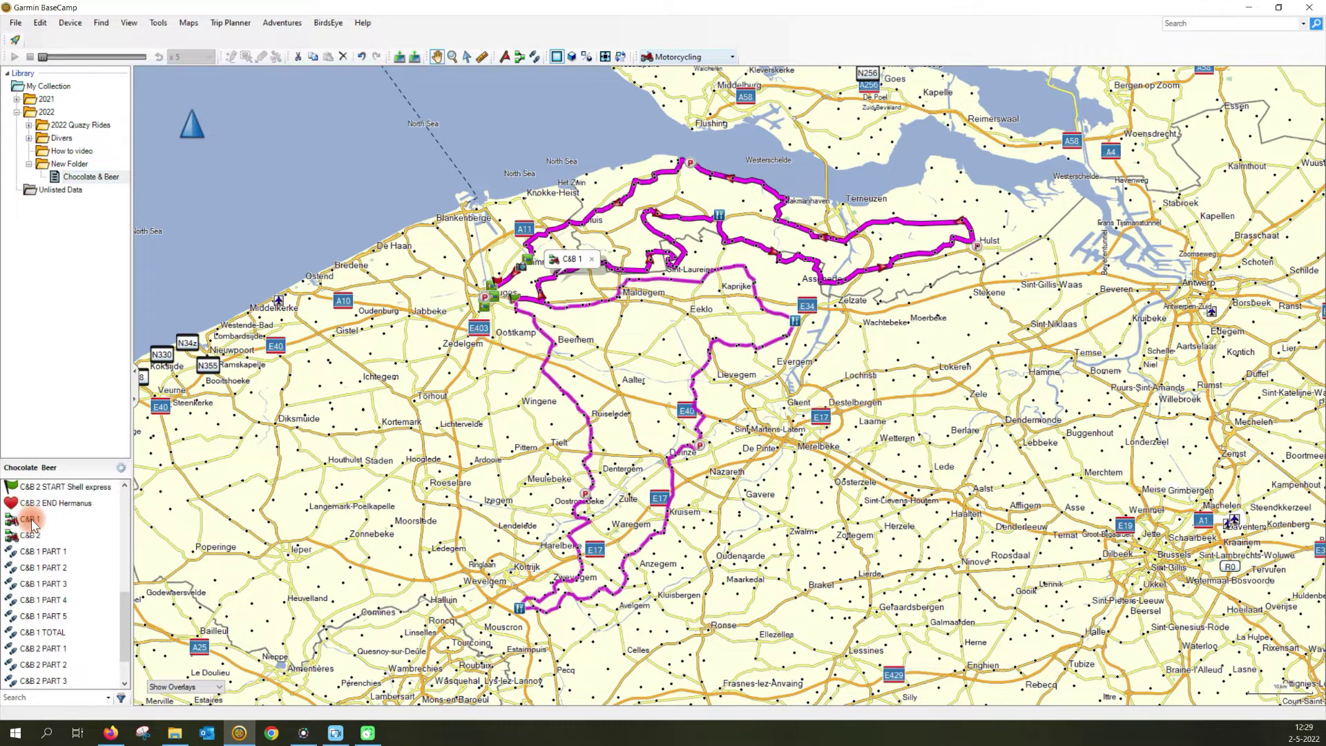
{"action": "double_click", "coordinate": [30, 525]}
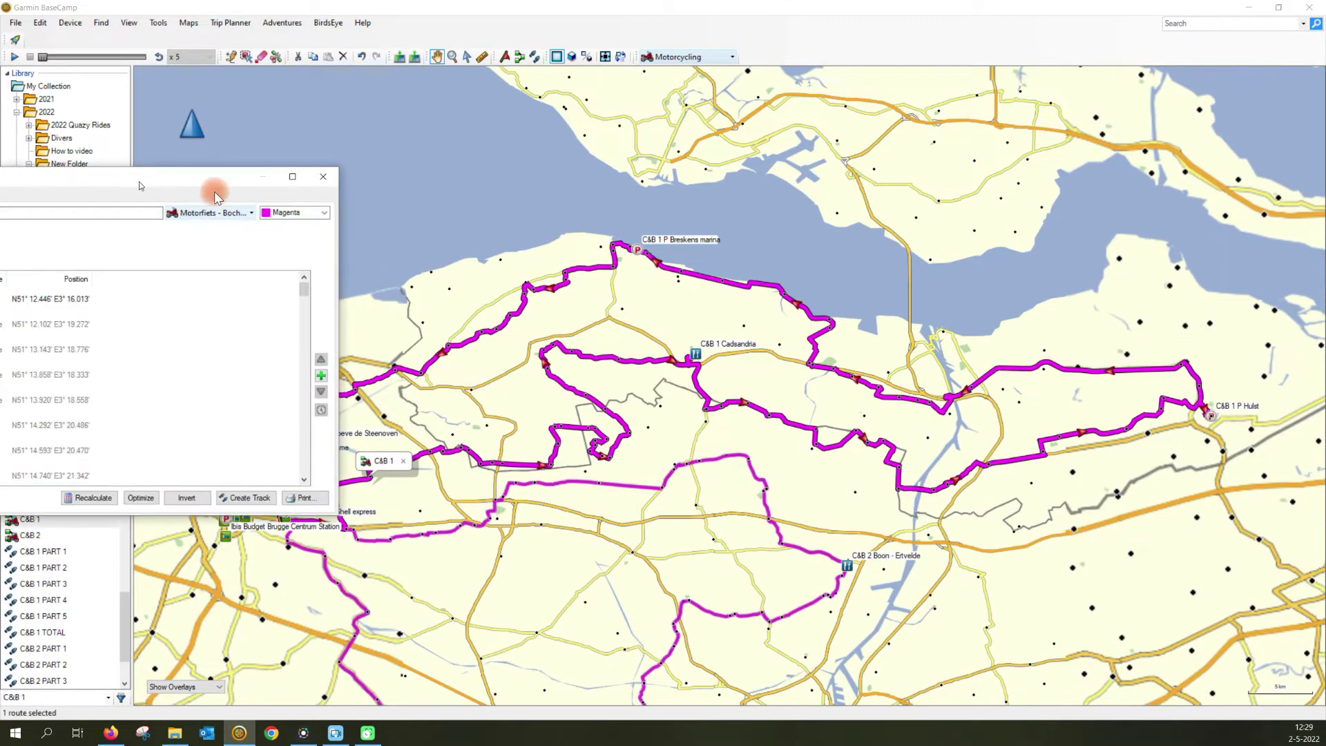
{"action": "left_click_drag", "start_coordinate": [214, 192], "coordinate": [865, 210]}
{"action": "scroll", "coordinate": [621, 359], "scroll_direction": "down", "scroll_amount": 5}
{"action": "scroll", "coordinate": [624, 366], "scroll_direction": "down", "scroll_amount": 15}
{"action": "scroll", "coordinate": [625, 366], "scroll_direction": "down", "scroll_amount": 5}
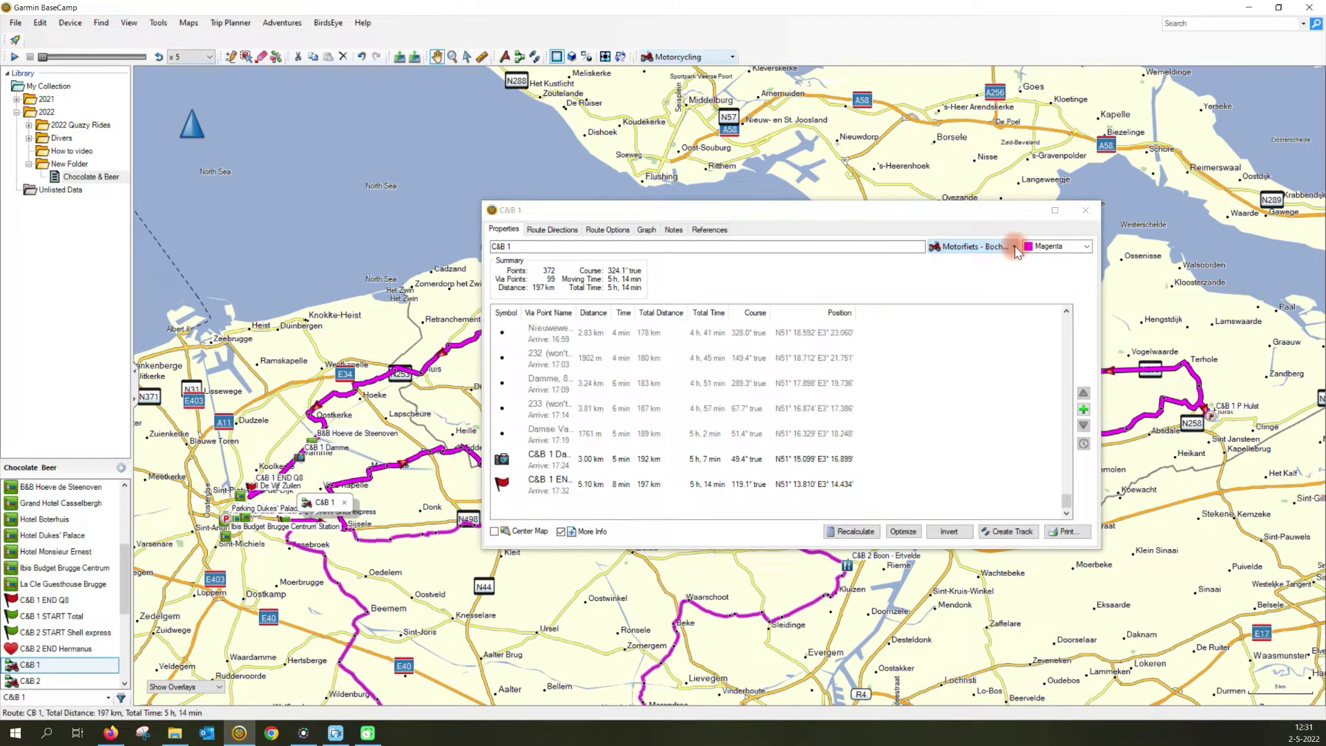
{"action": "left_click", "coordinate": [1015, 249]}
Switch route C&B 1 to Motorcycling, recalculate it to 198 km and 5 h 9 min, then close it
{"action": "left_click", "coordinate": [1004, 280]}
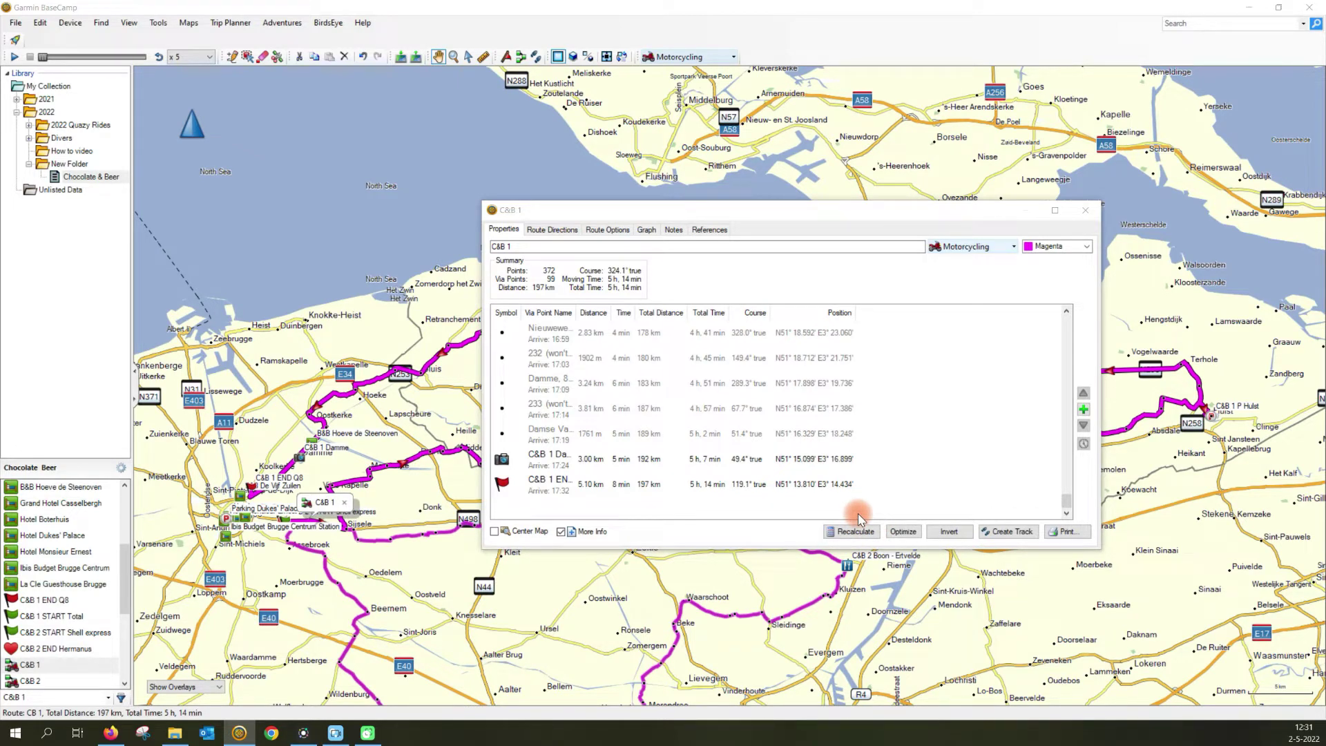
{"action": "left_click", "coordinate": [903, 419]}
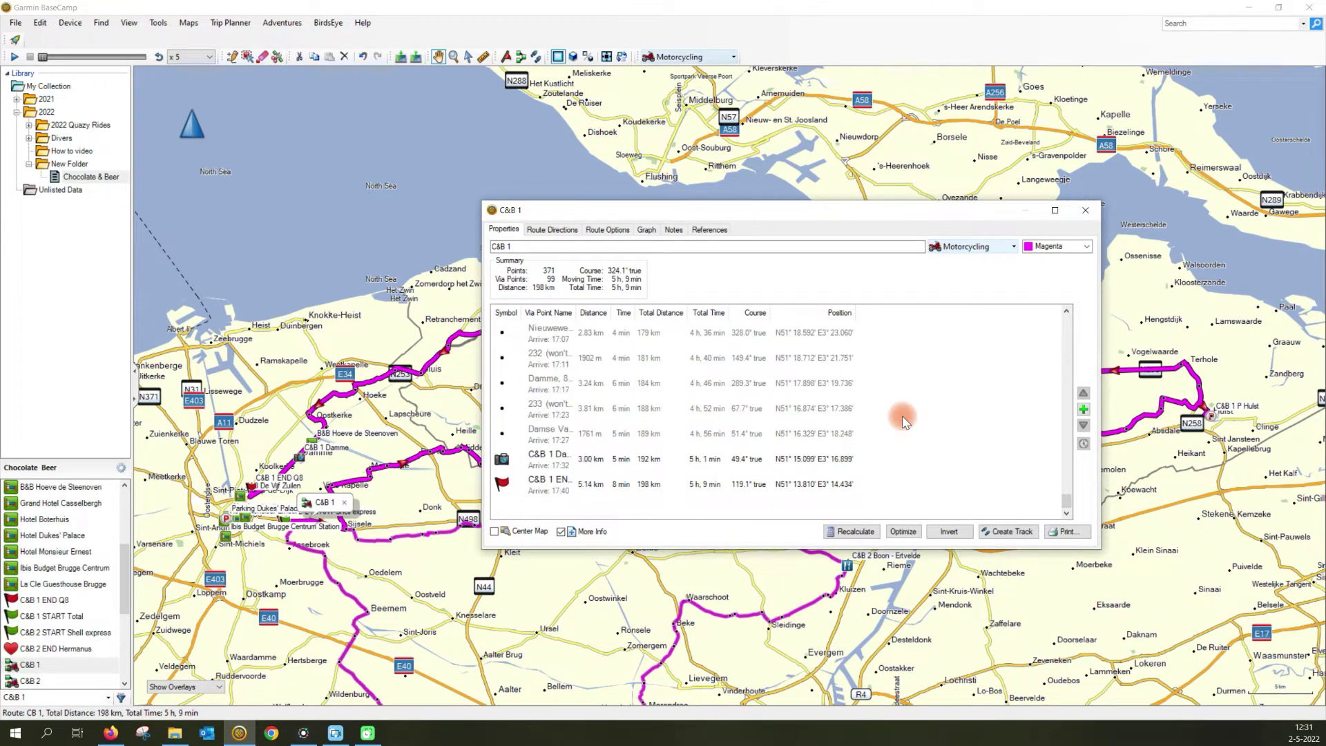
{"action": "scroll", "coordinate": [578, 423], "scroll_direction": "up", "scroll_amount": 4}
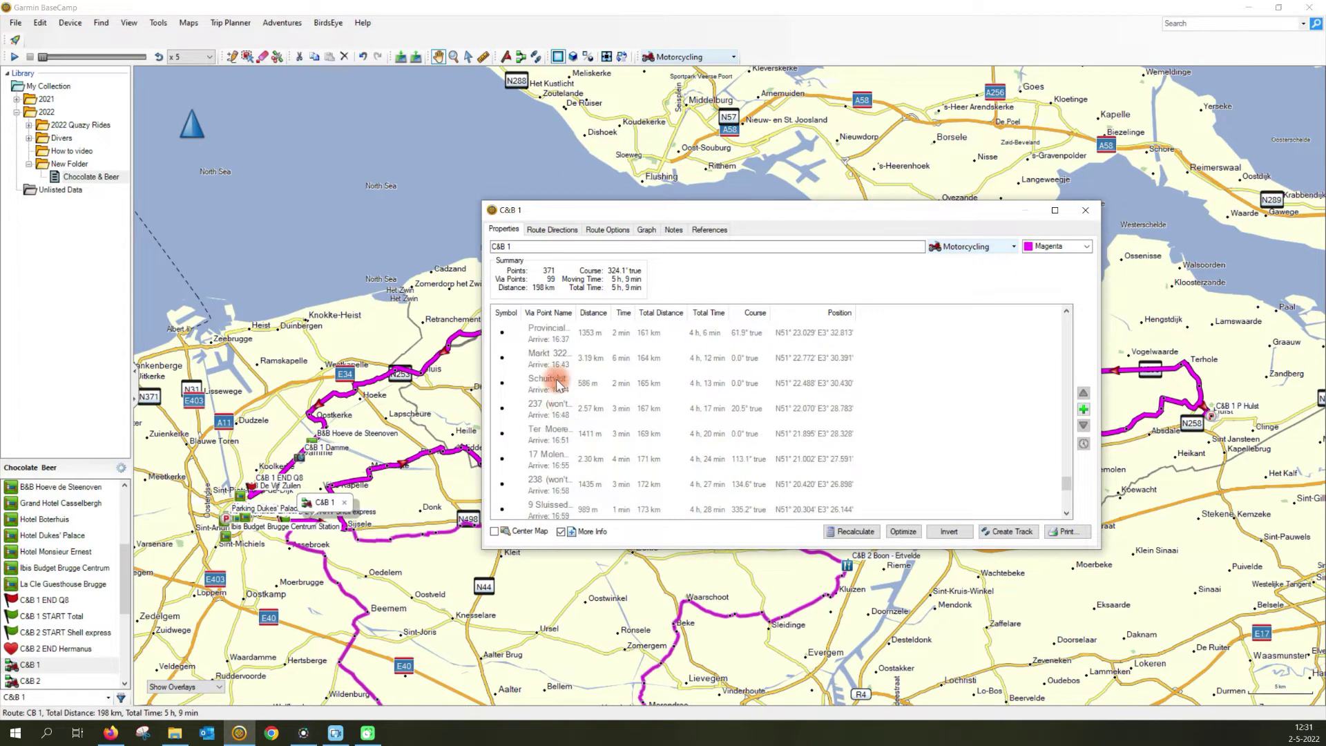
{"action": "scroll", "coordinate": [552, 384], "scroll_direction": "up", "scroll_amount": 4}
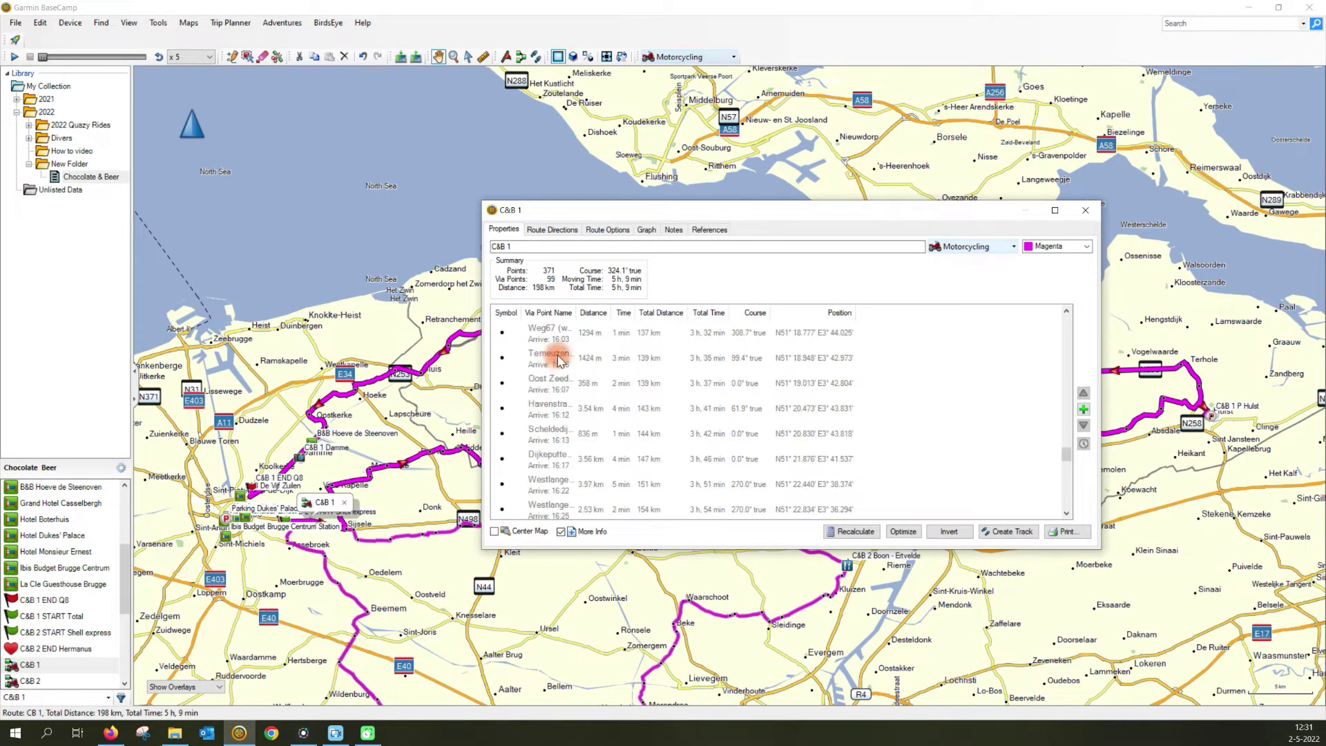
{"action": "scroll", "coordinate": [555, 360], "scroll_direction": "up", "scroll_amount": 10}
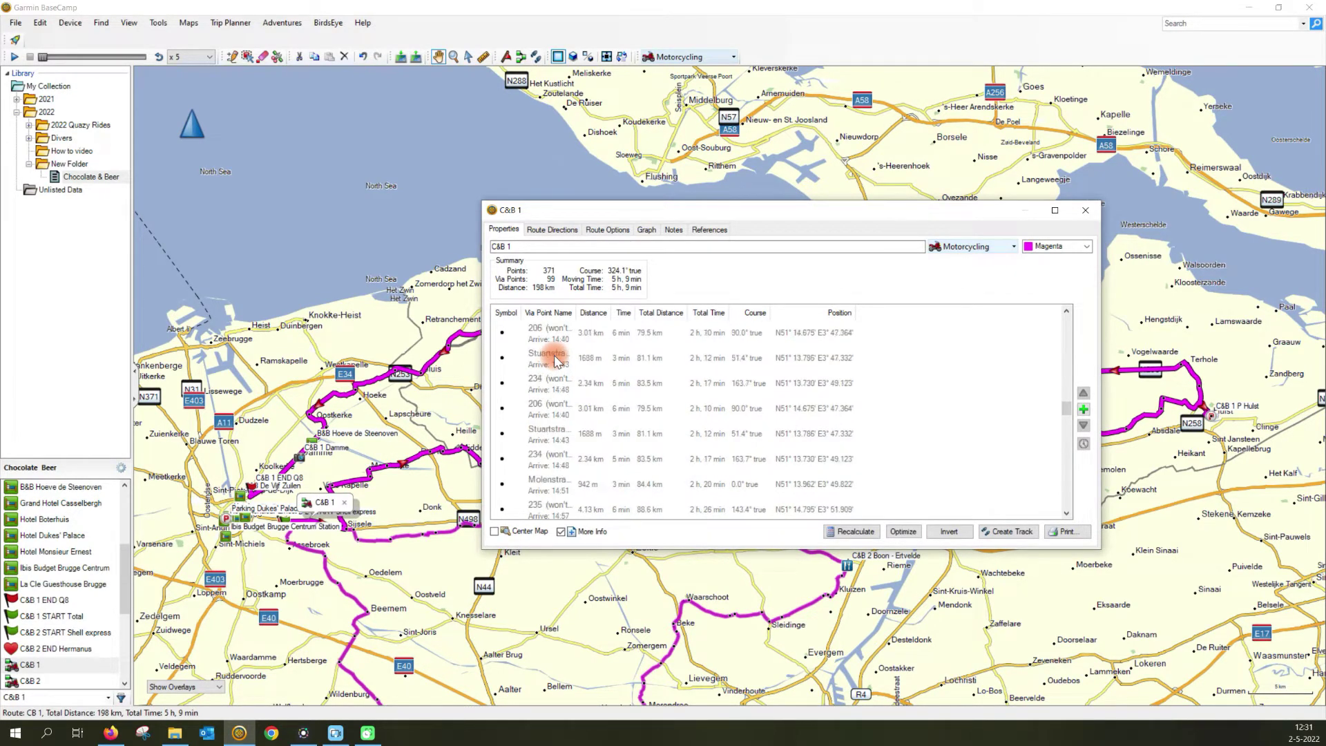
{"action": "scroll", "coordinate": [553, 355], "scroll_direction": "up", "scroll_amount": 10}
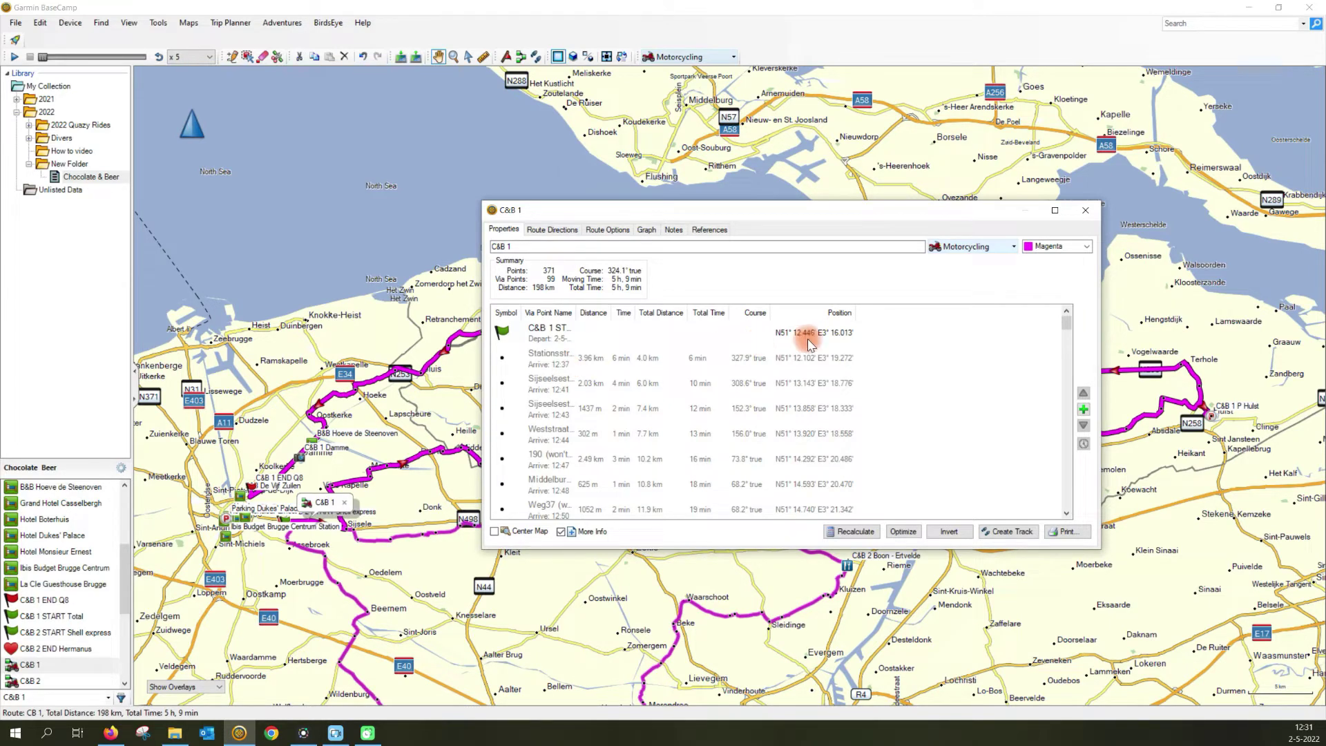
{"action": "left_click", "coordinate": [1086, 211]}
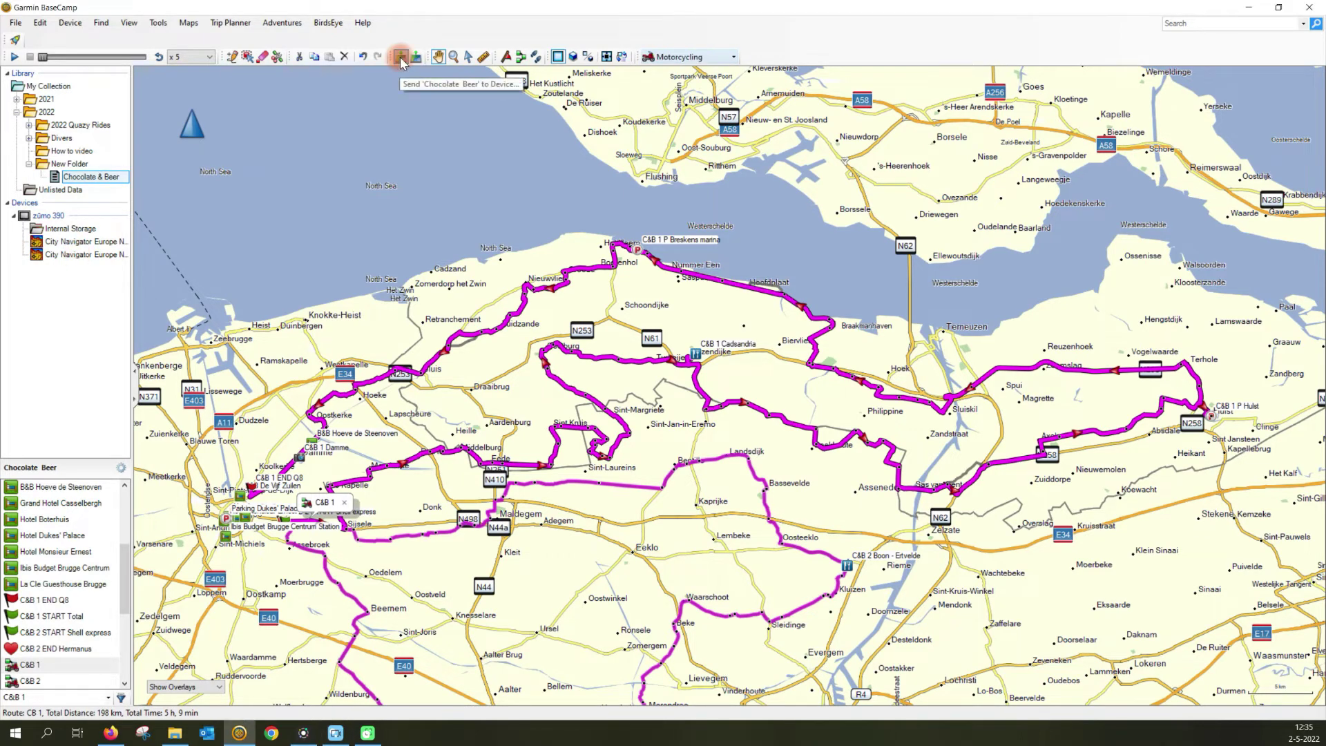
Send the Chocolate & Beer list and the C&B 1 route to the zūmo 390
{"action": "left_click", "coordinate": [400, 58]}
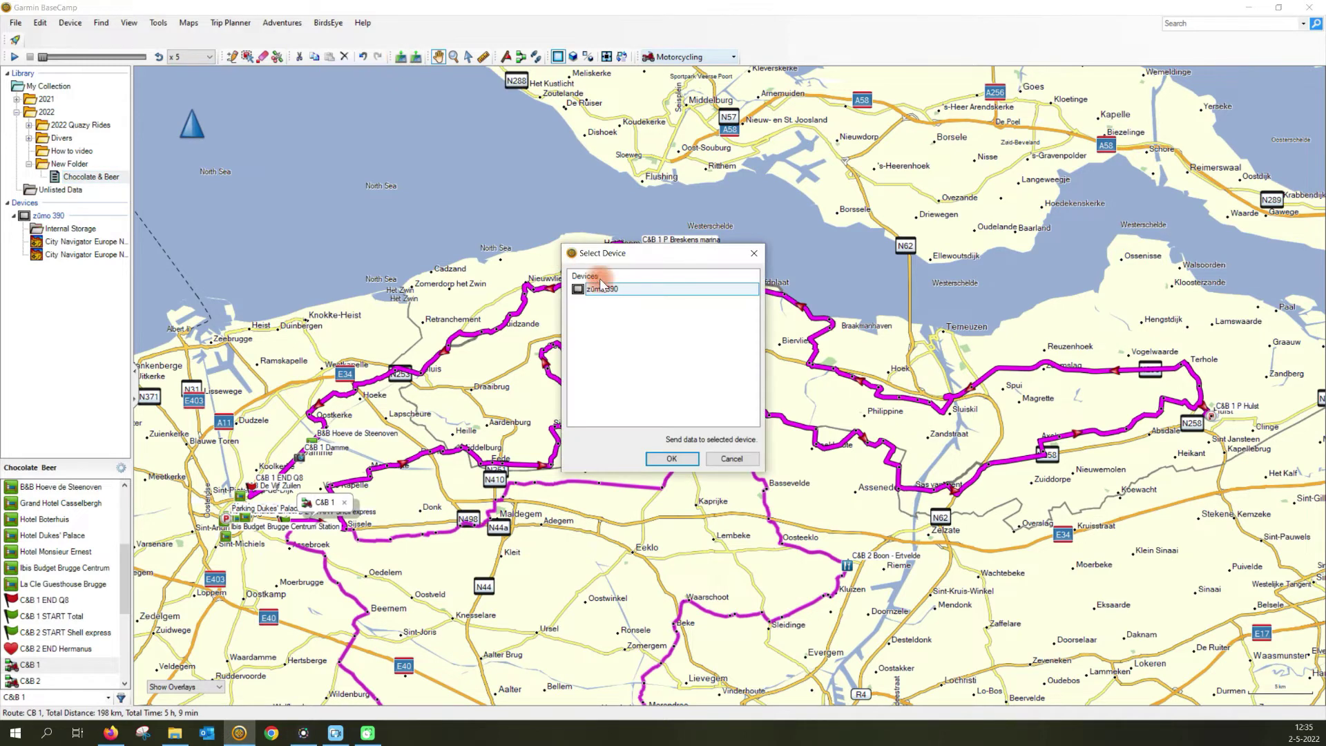
{"action": "left_click", "coordinate": [689, 465]}
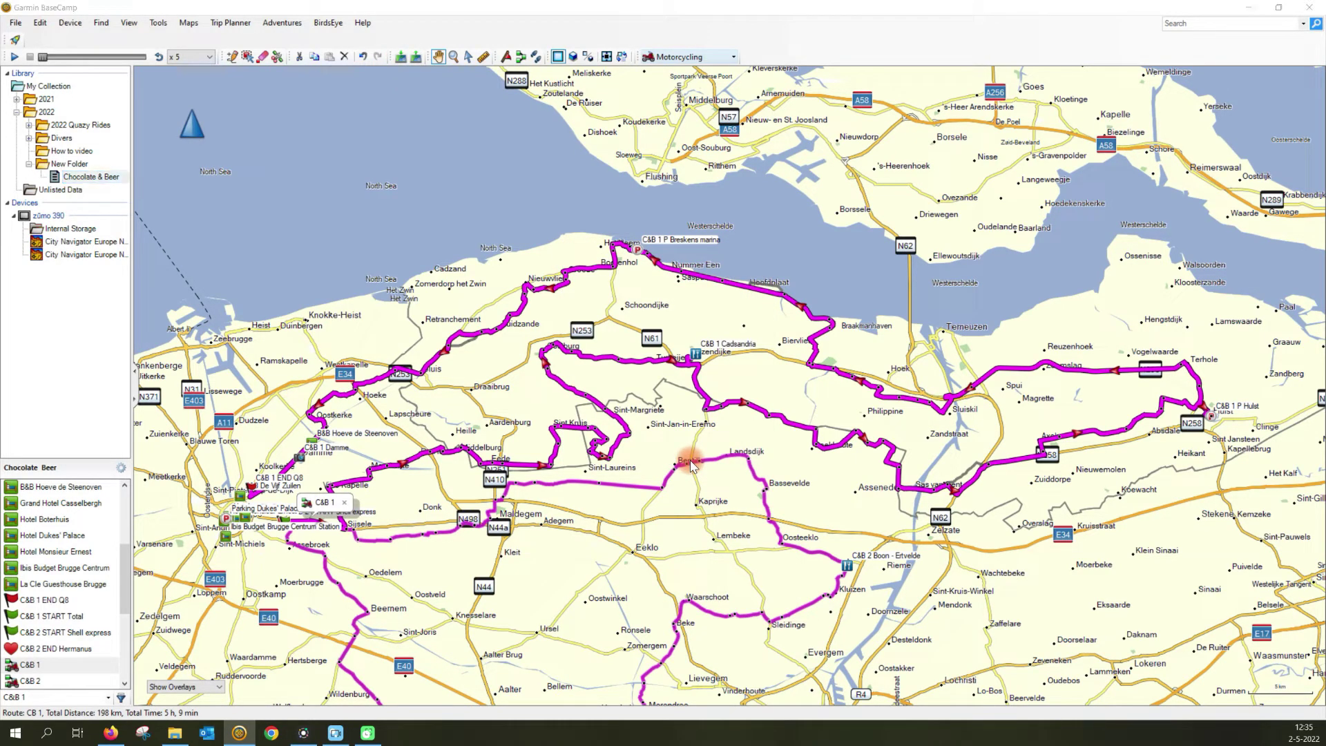
{"action": "left_click_drag", "start_coordinate": [690, 464], "coordinate": [61, 219]}
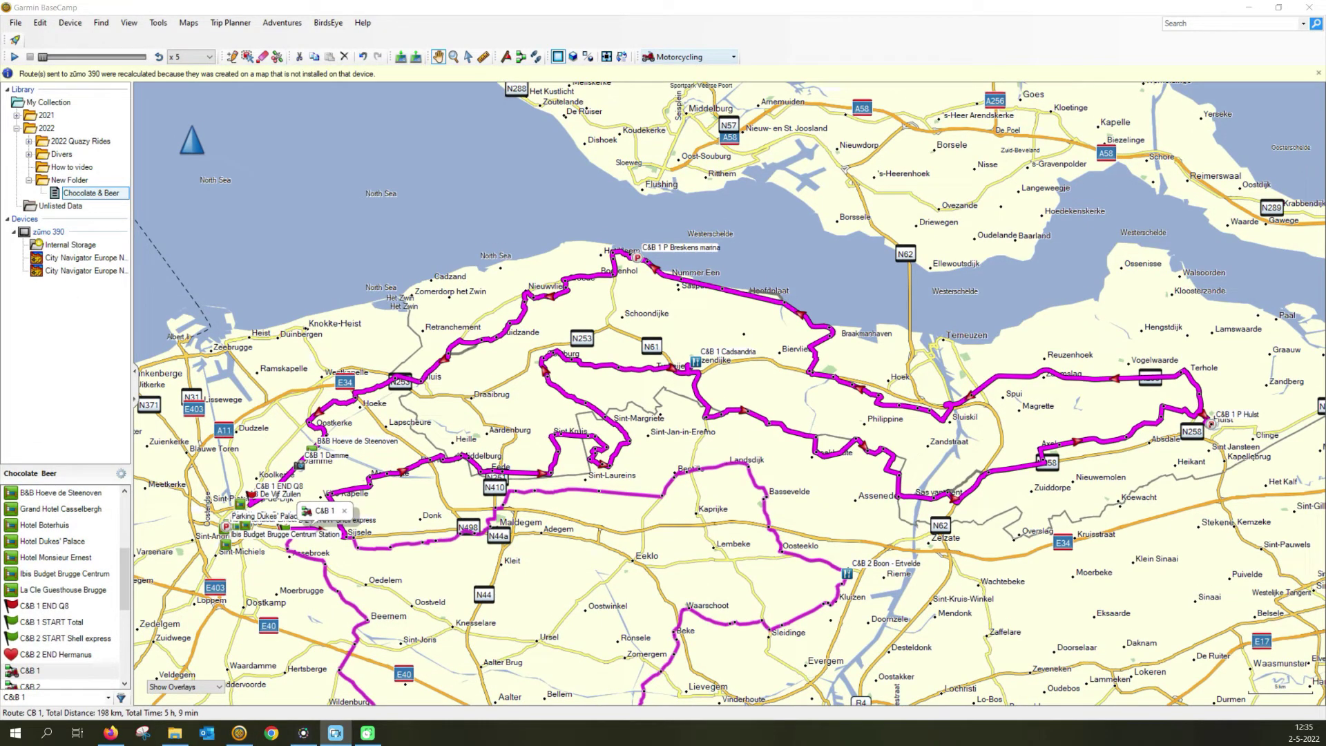